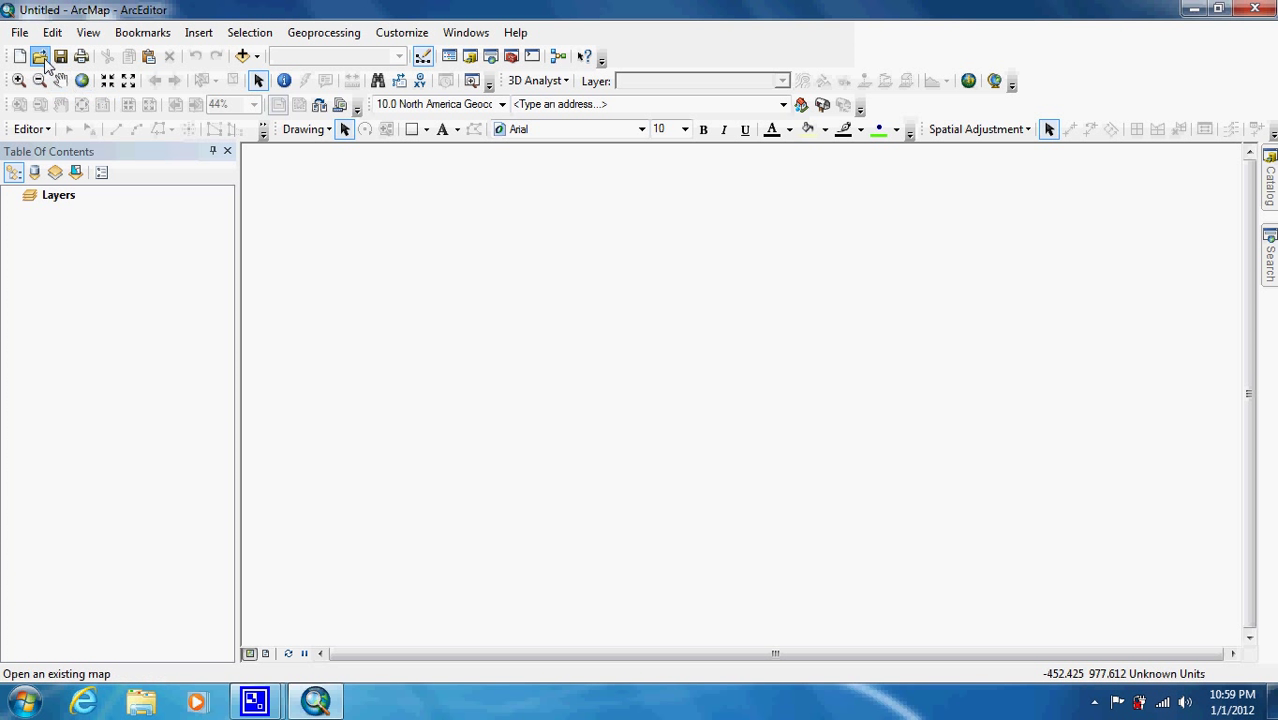
- Open the Tutorial 2-3 map document from the Maps folder
{"action": "left_click", "coordinate": [44, 58]}
{"action": "left_click", "coordinate": [546, 348]}
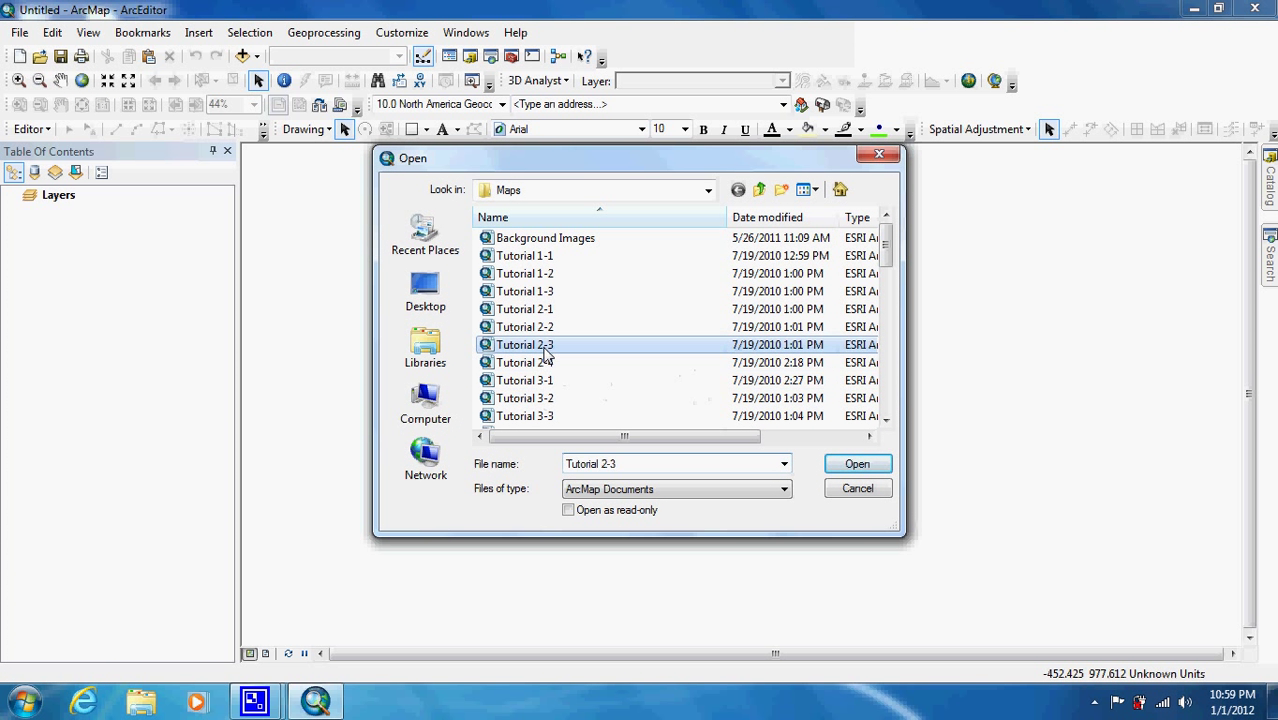
{"action": "double_click", "coordinate": [546, 350]}
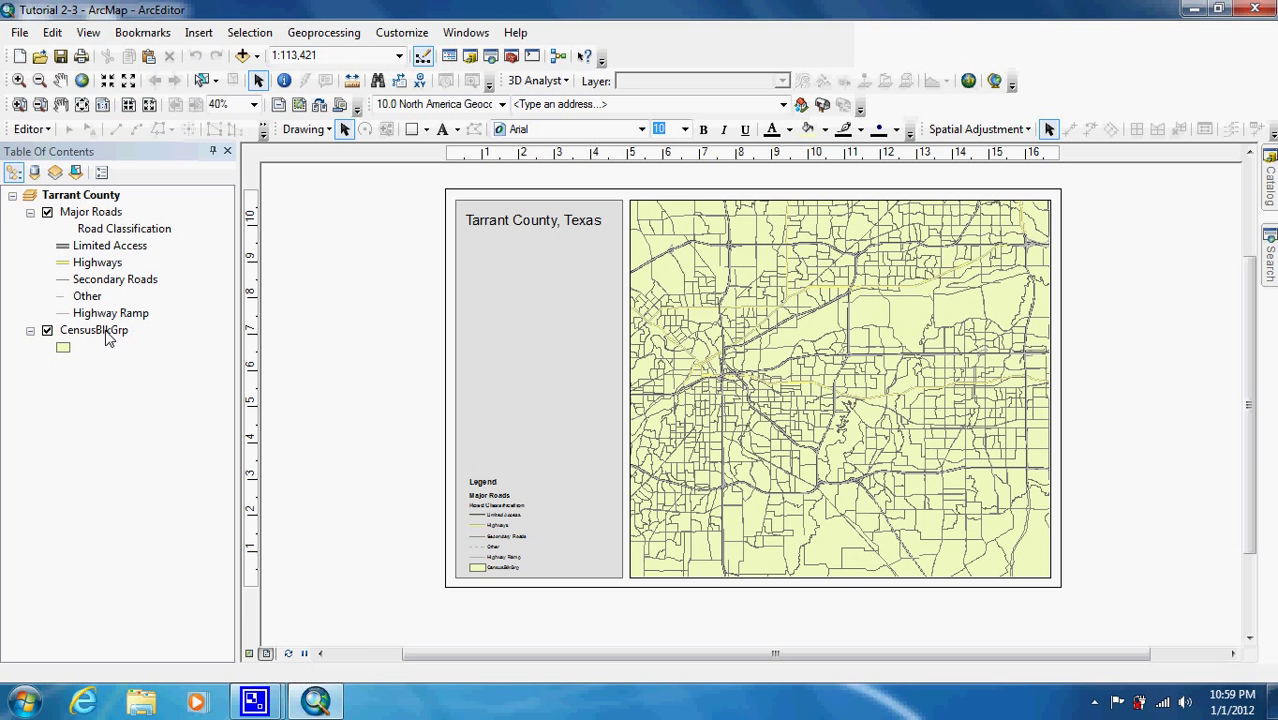
- Symbolize the CensusBlkGrp layer with graduated colors based on the POP2000 field
{"action": "right_click", "coordinate": [108, 335]}
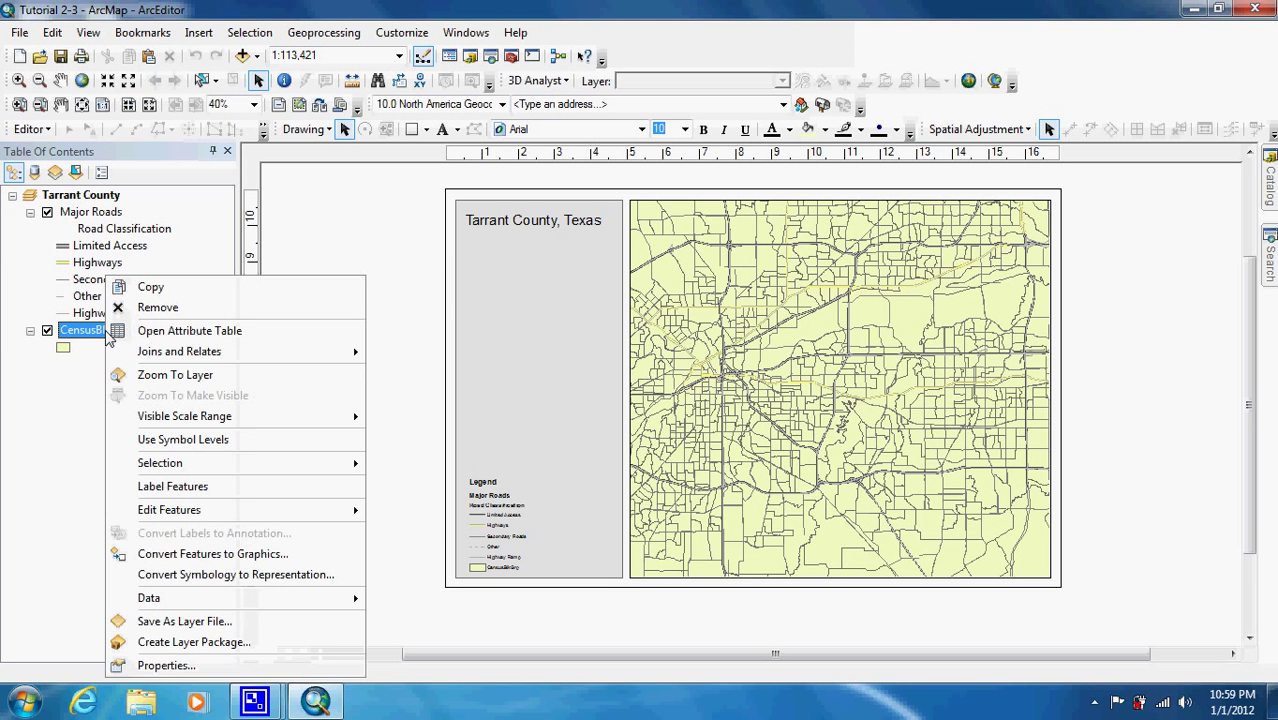
{"action": "left_click", "coordinate": [180, 666]}
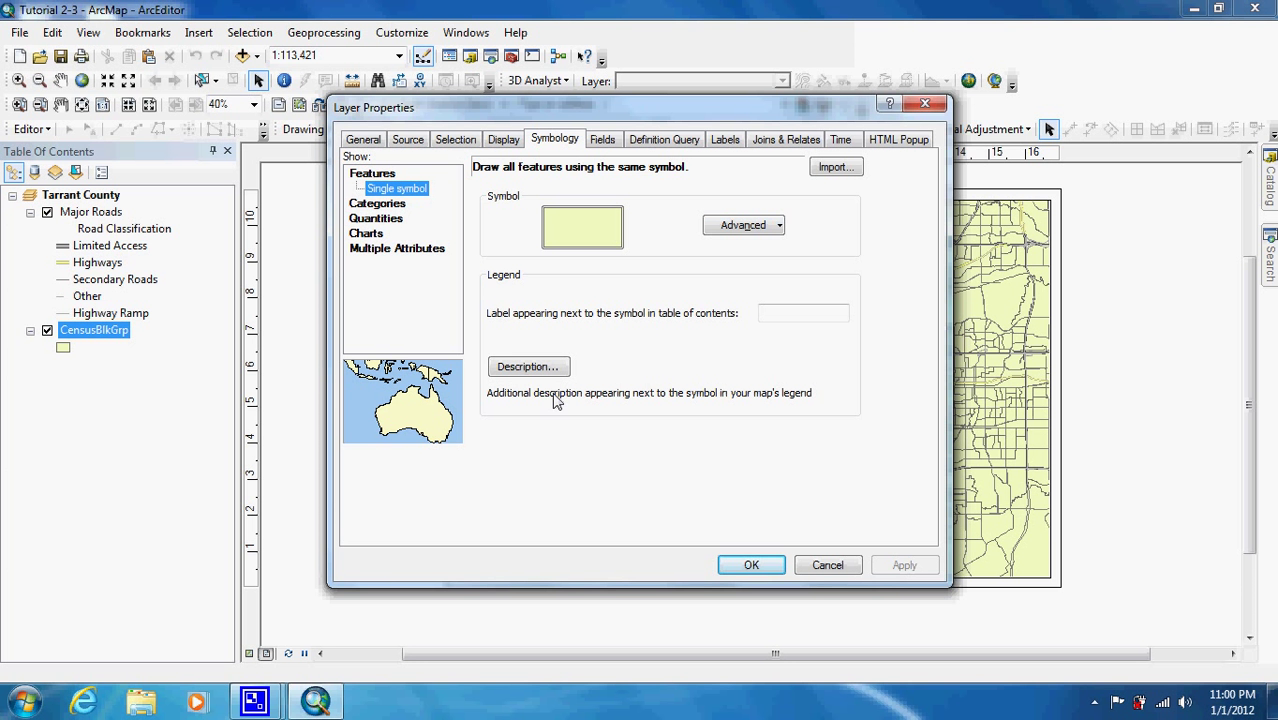
{"action": "left_click", "coordinate": [398, 220]}
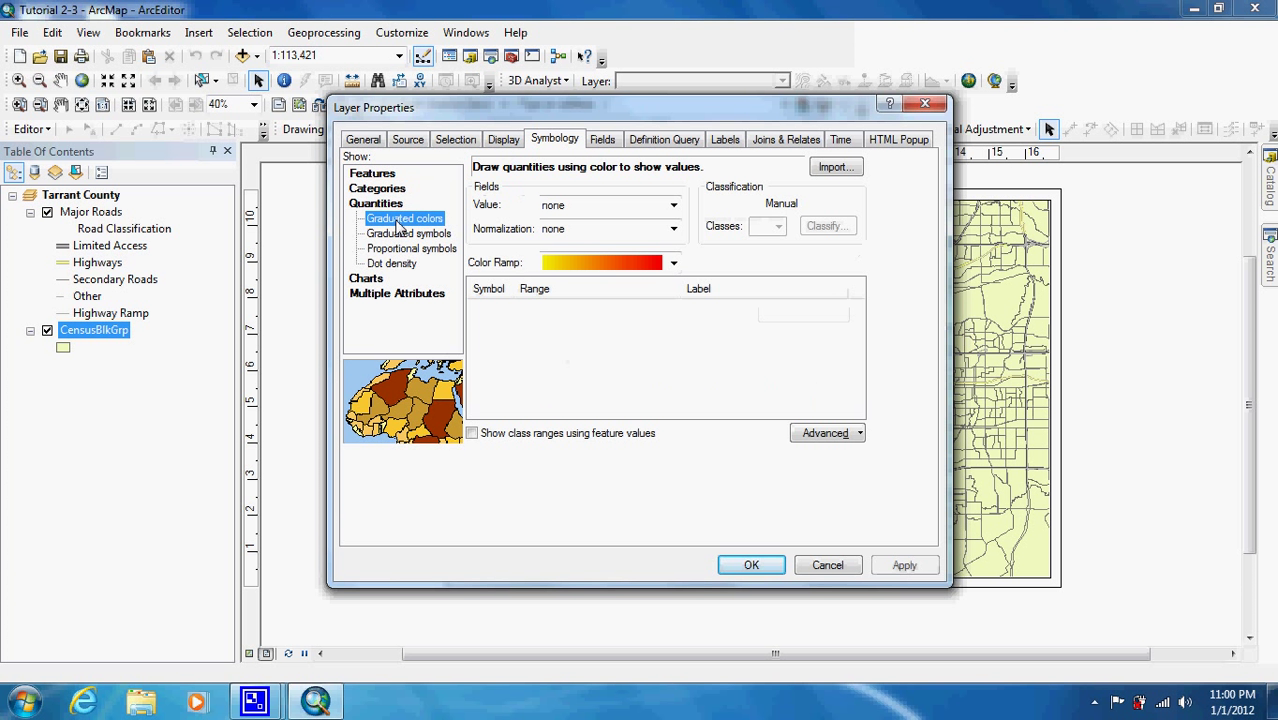
{"action": "left_click", "coordinate": [668, 206]}
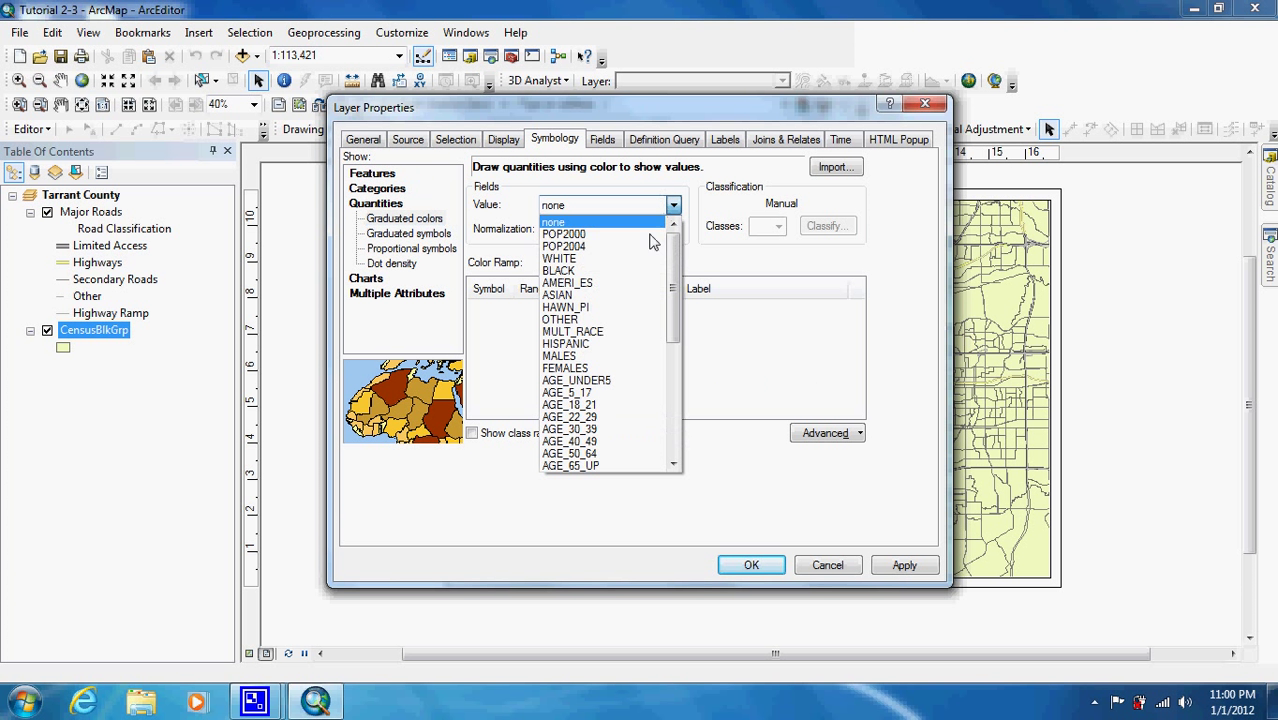
{"action": "left_click", "coordinate": [624, 236]}
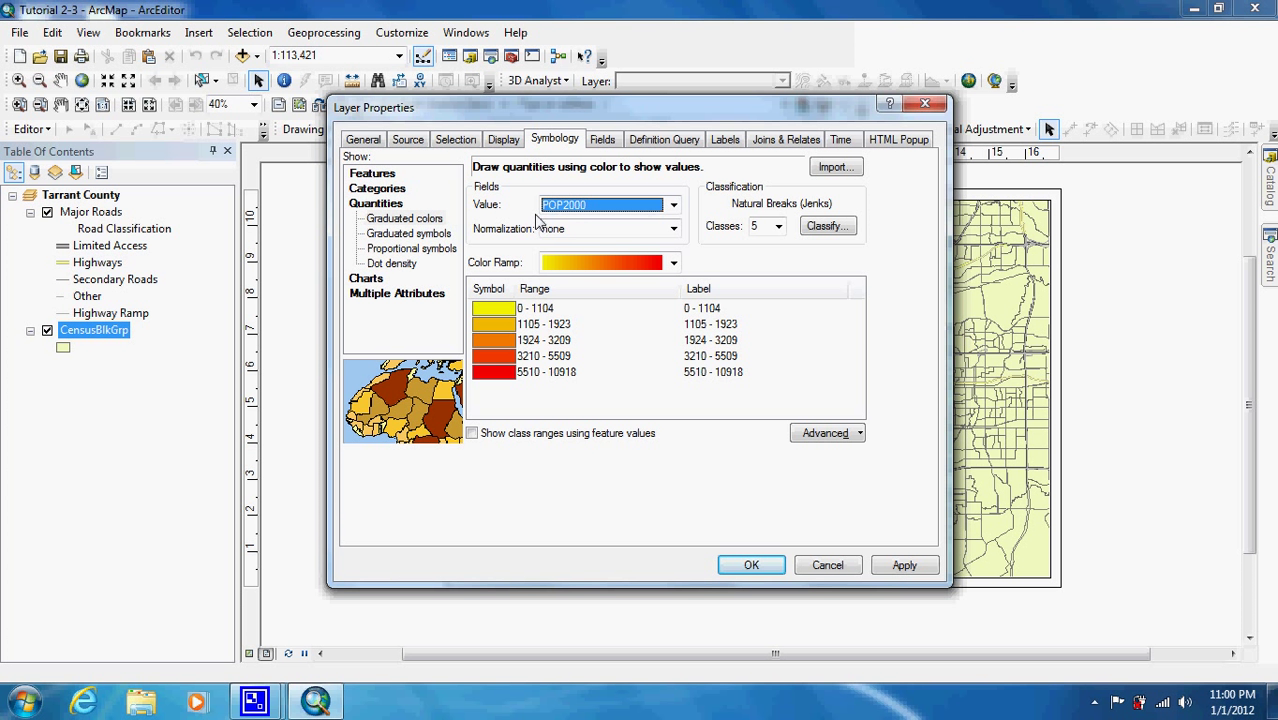
{"action": "left_click", "coordinate": [672, 205]}
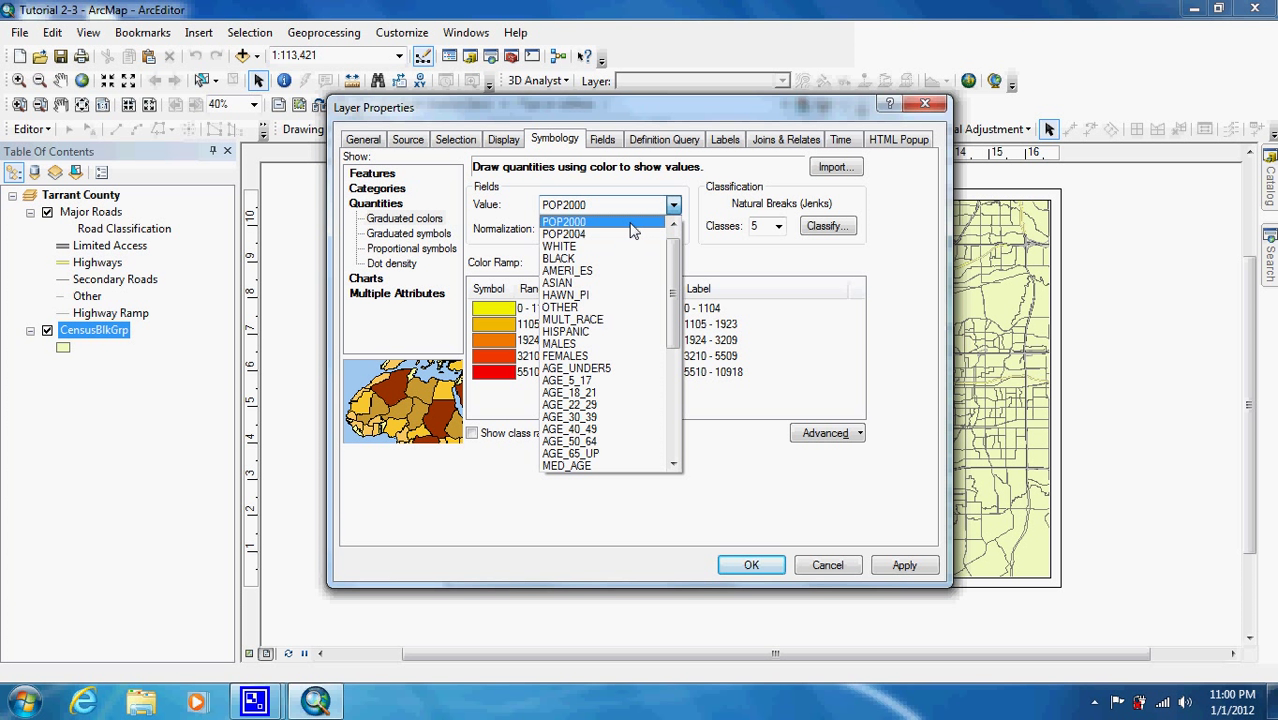
{"action": "left_click", "coordinate": [632, 222]}
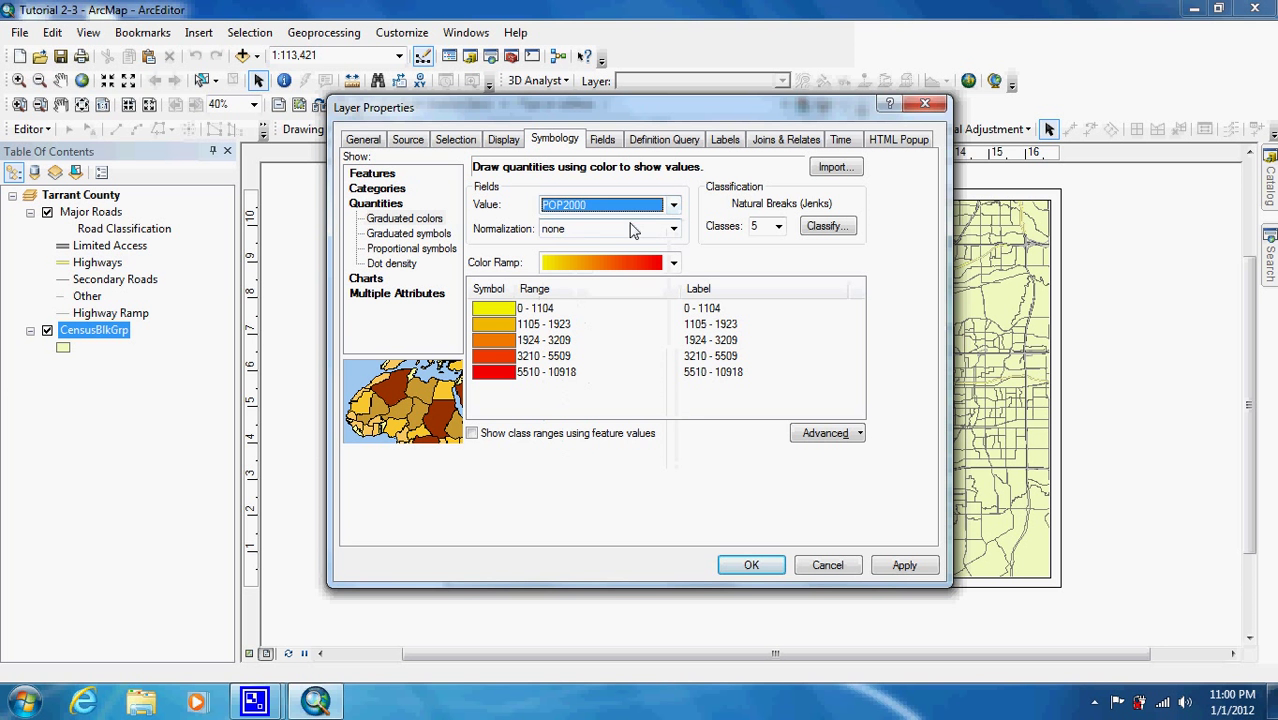
{"action": "left_click", "coordinate": [752, 566]}
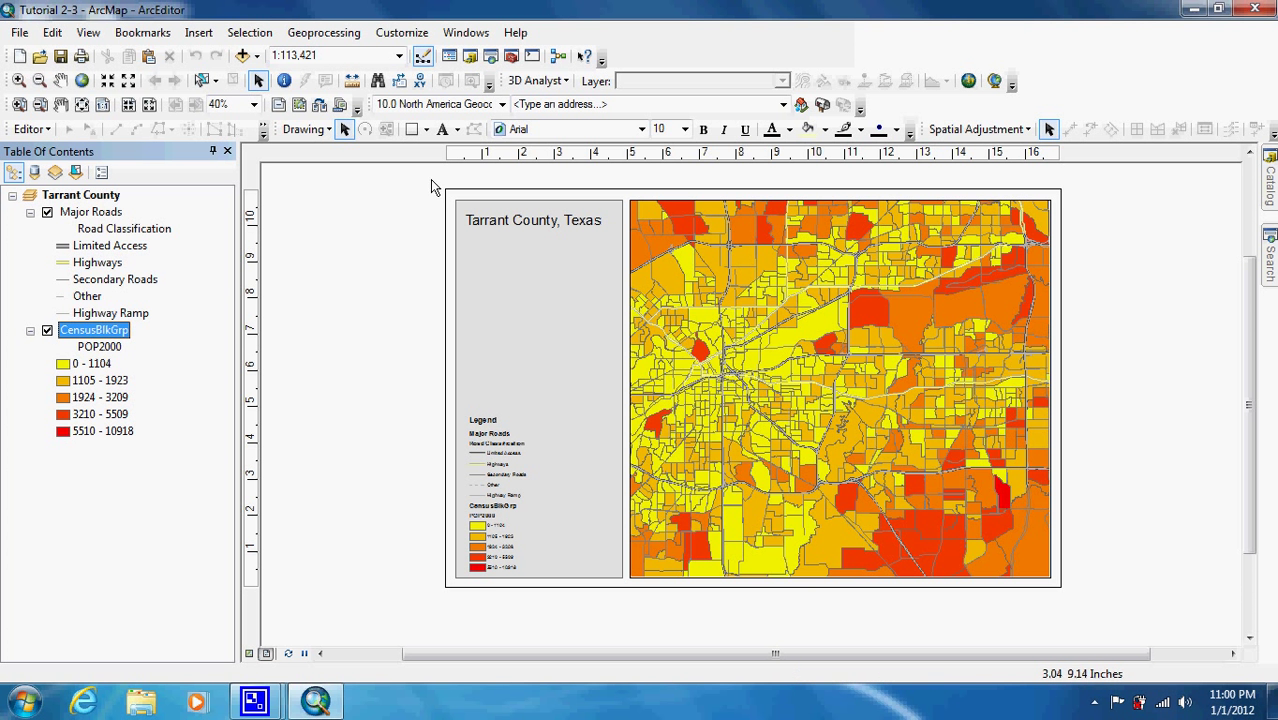
- Change the layout's existing title text to "2000 Total Population"
{"action": "double_click", "coordinate": [507, 225]}
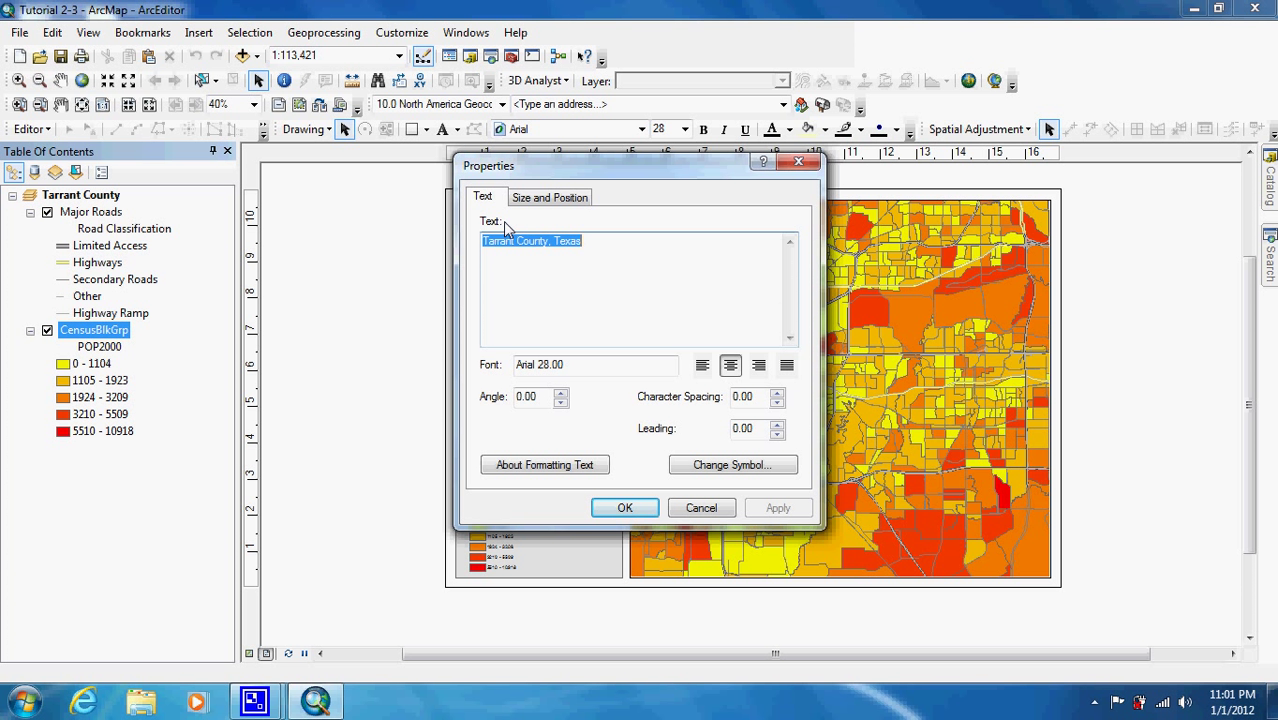
{"action": "type", "text": "200"}
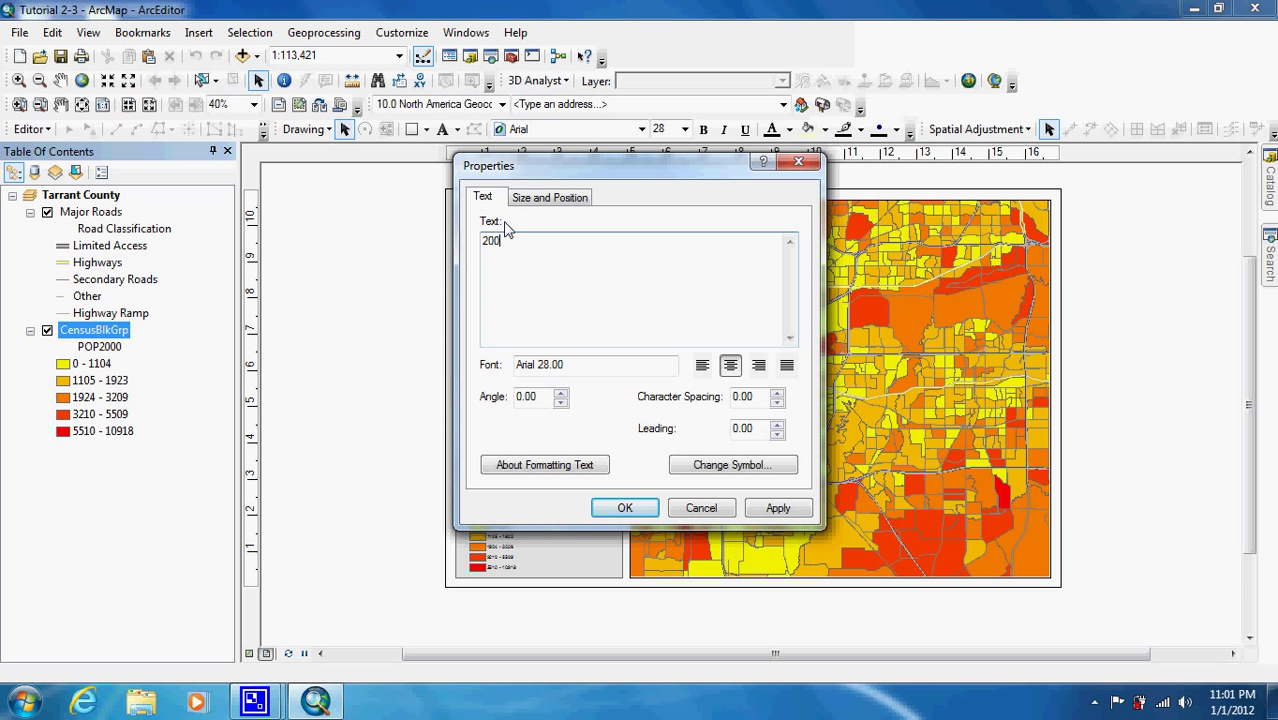
{"action": "type", "text": "0 Yotal Population"}
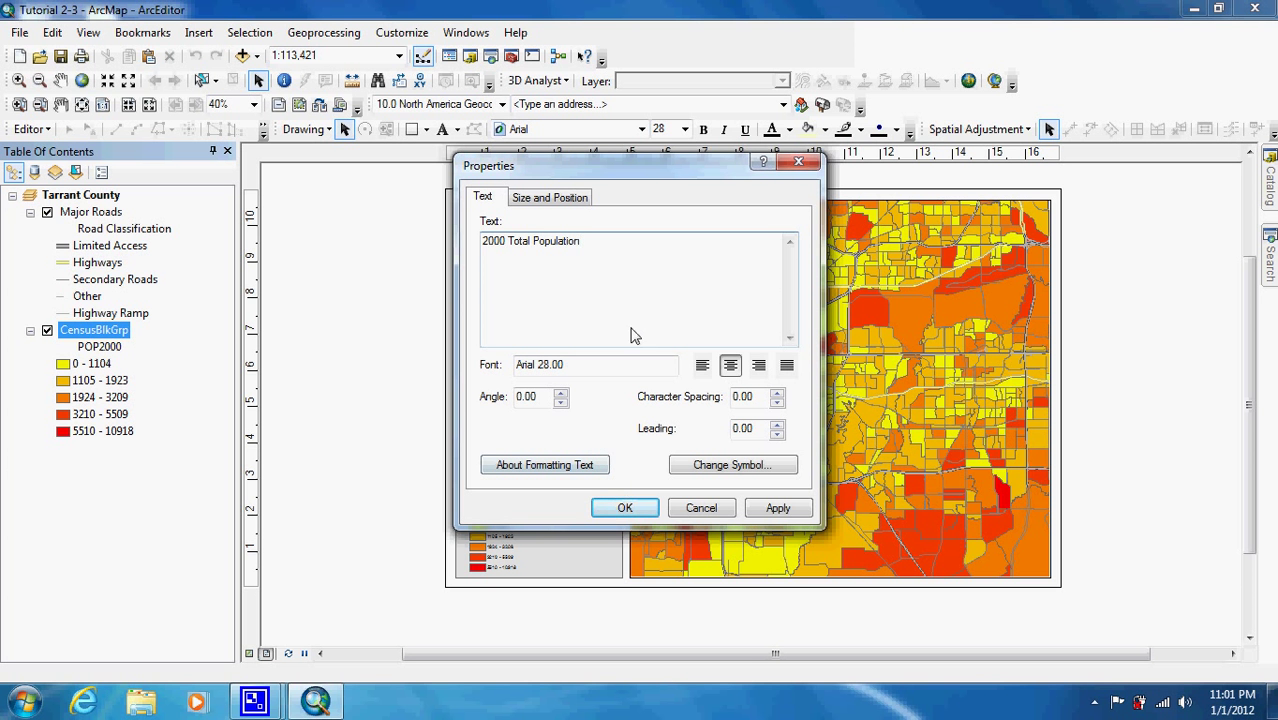
{"action": "left_click", "coordinate": [614, 514]}
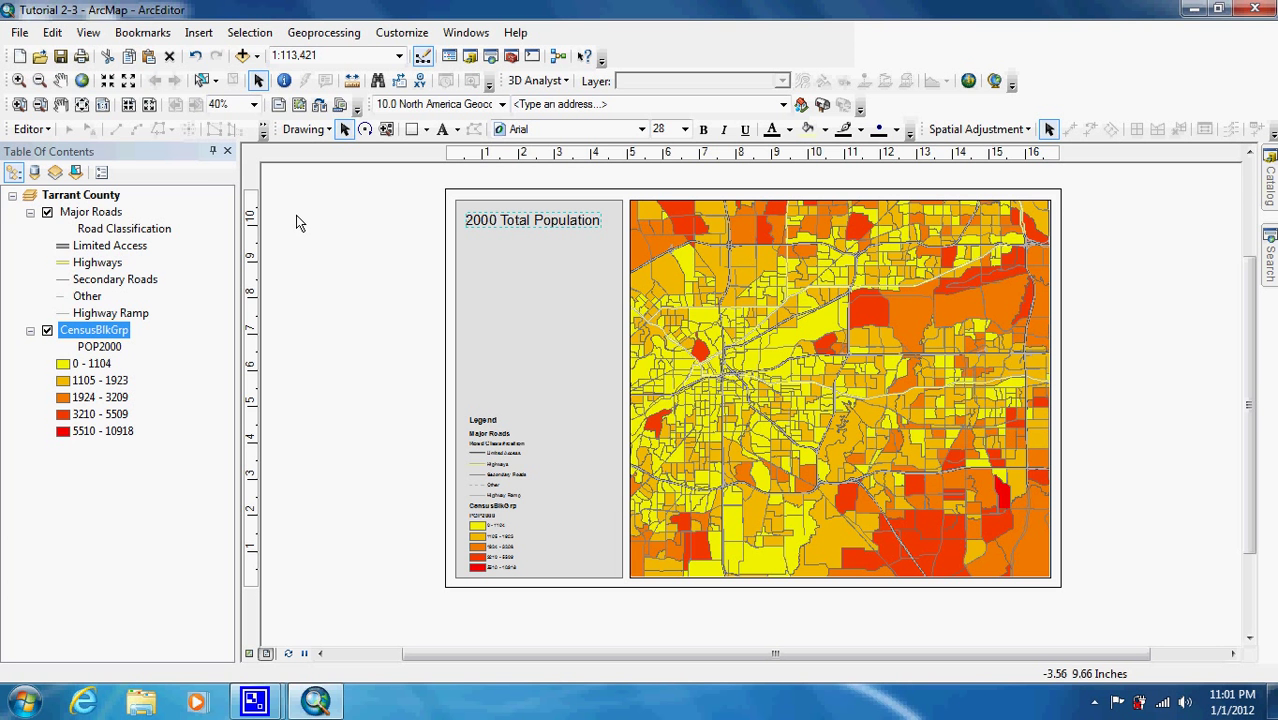
- Insert a second title reading "Tarrant County, Texas" and place it just beneath the main title in the grey panel
{"action": "left_click", "coordinate": [204, 36]}
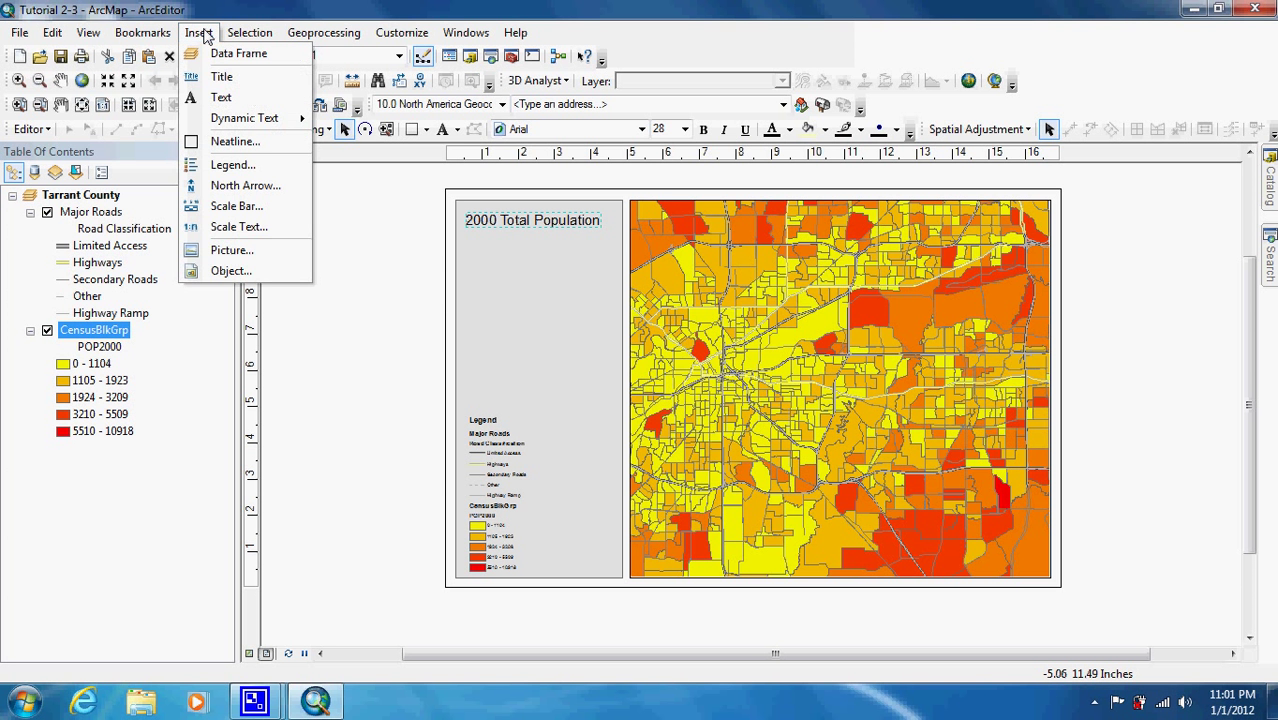
{"action": "left_click", "coordinate": [226, 80]}
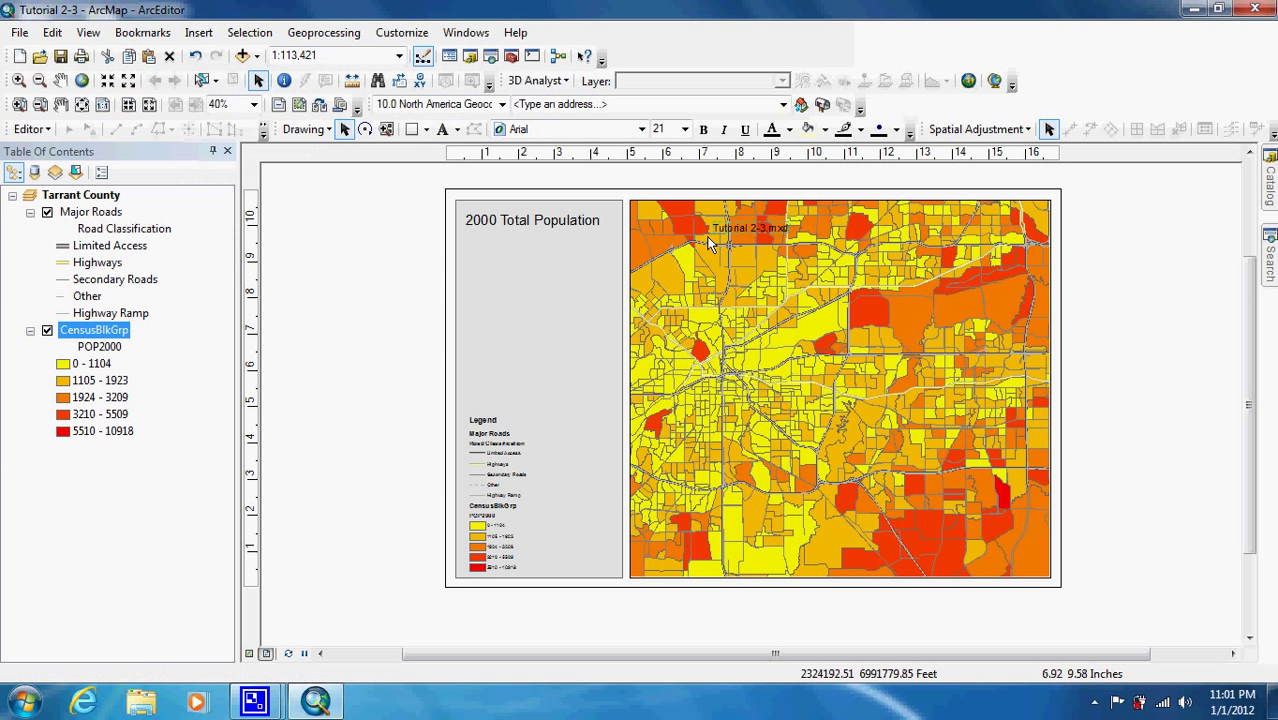
{"action": "double_click", "coordinate": [734, 226]}
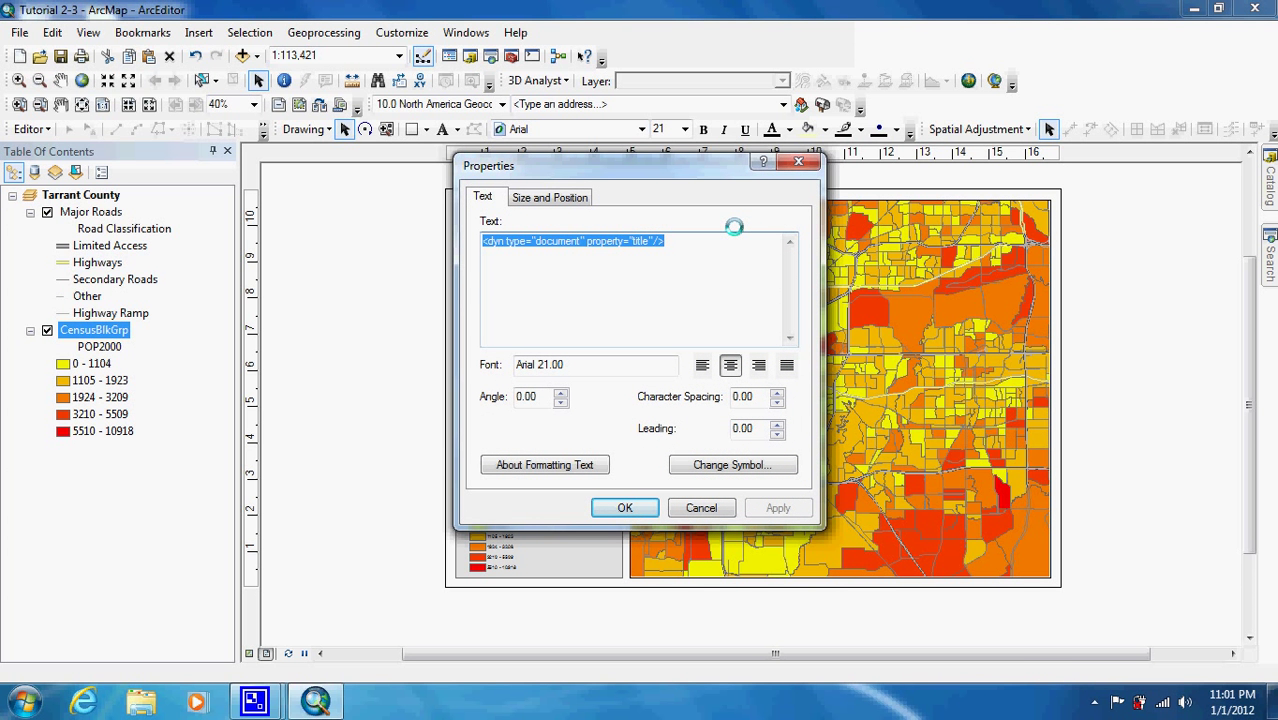
{"action": "type", "text": "Tarra"}
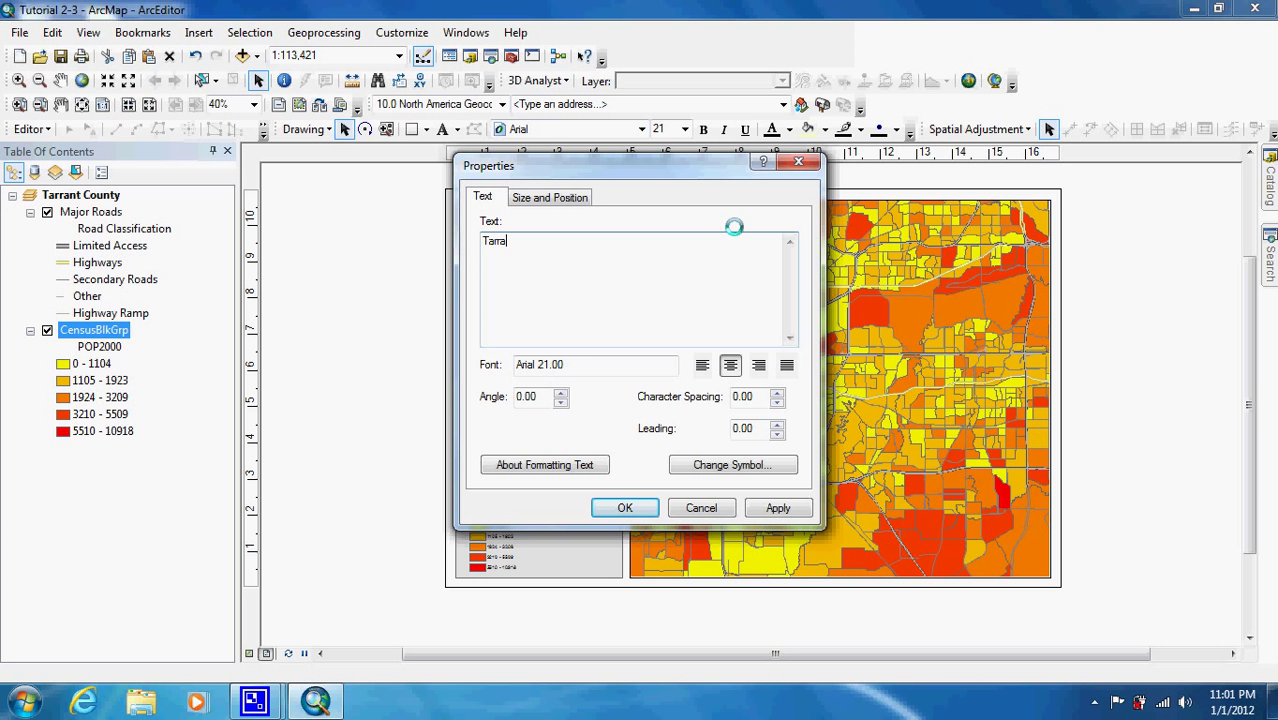
{"action": "type", "text": "nt C"}
{"action": "type", "text": "ounty"}
{"action": "type", "text": ", "}
{"action": "type", "text": ", Texas"}
{"action": "left_click", "coordinate": [621, 507]}
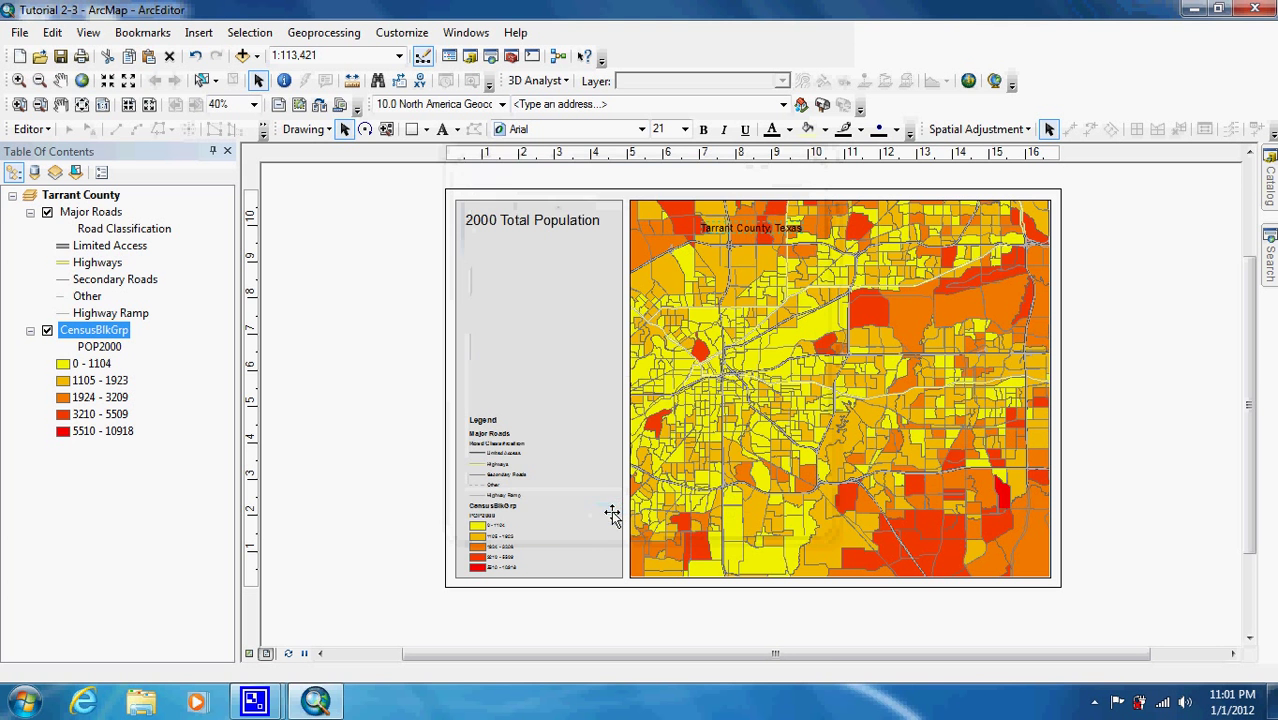
{"action": "left_click_drag", "start_coordinate": [745, 228], "coordinate": [548, 237]}
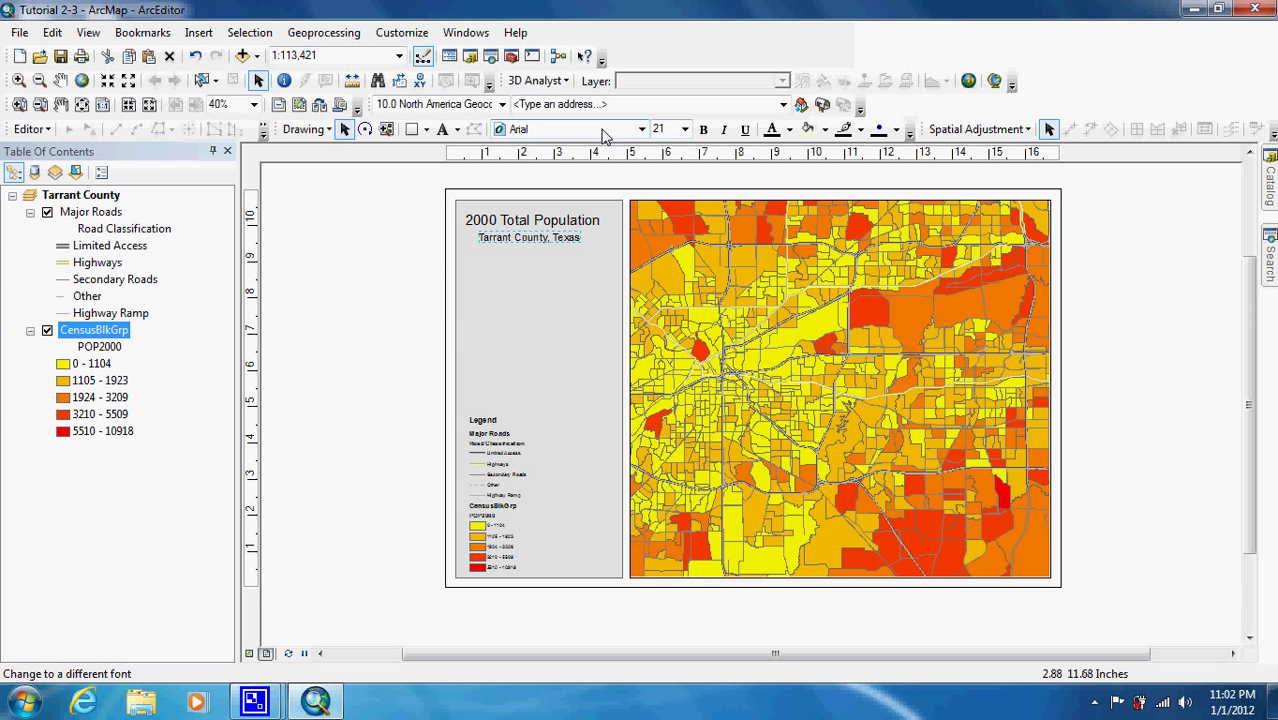
- Set the font size of the "Tarrant County, Texas" subtitle to 20
{"action": "left_click", "coordinate": [423, 32]}
{"action": "mouse_move", "coordinate": [440, 55]}
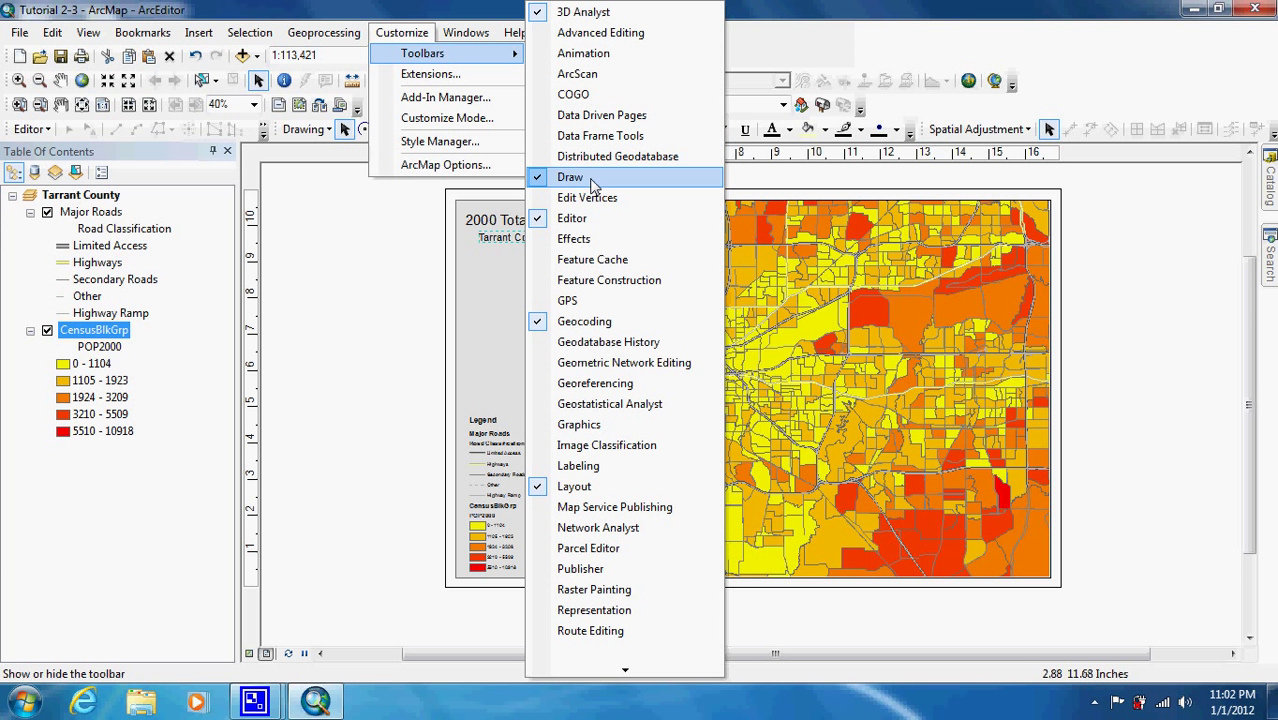
{"action": "left_click", "coordinate": [418, 241]}
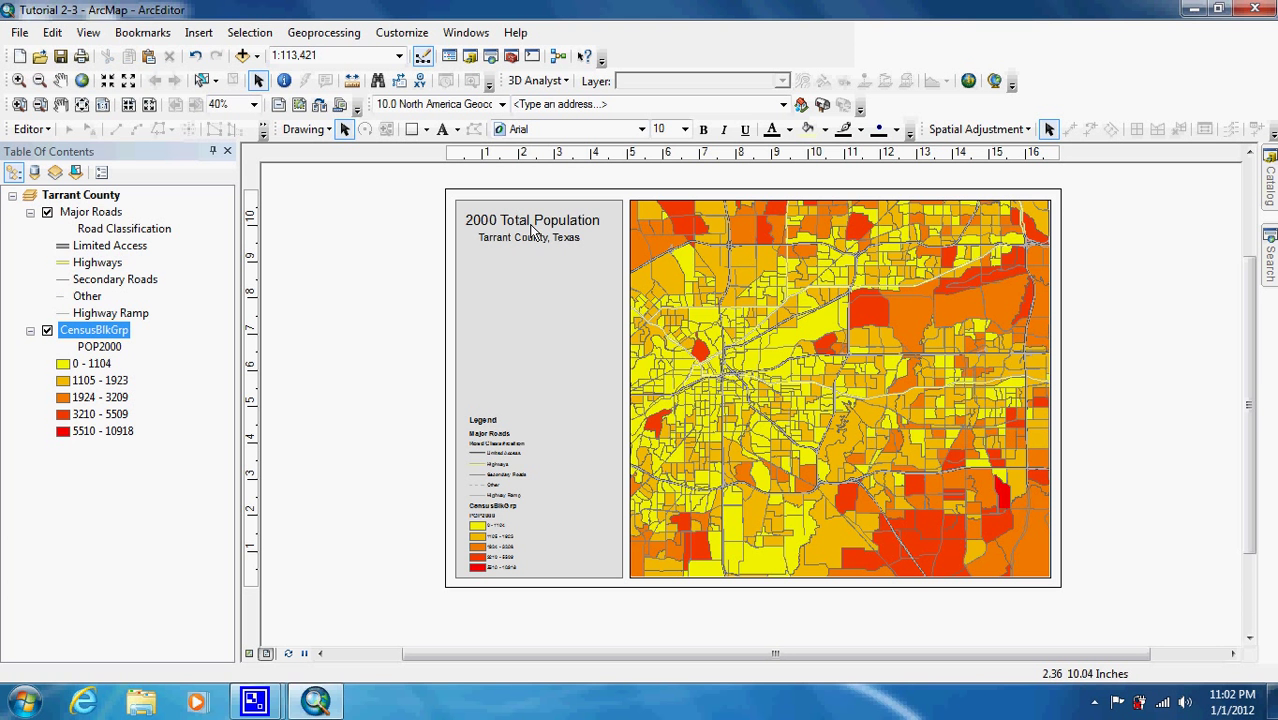
{"action": "left_click", "coordinate": [685, 130]}
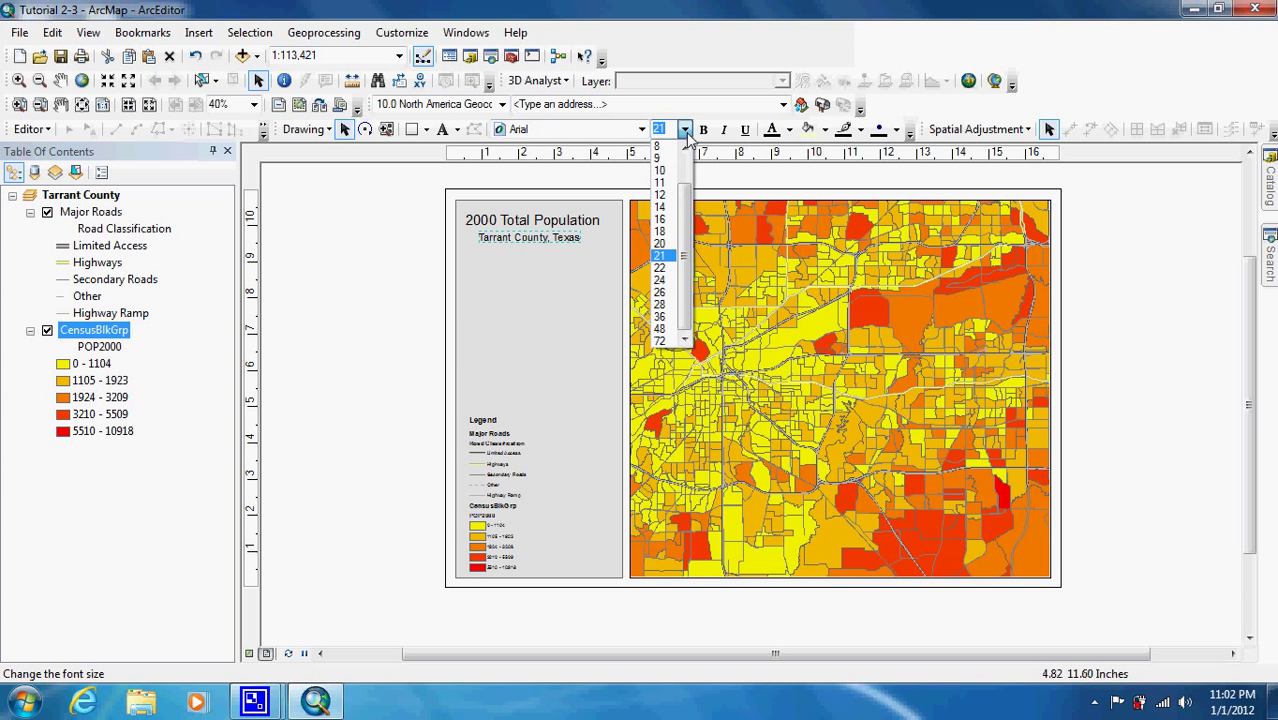
{"action": "left_click", "coordinate": [668, 245]}
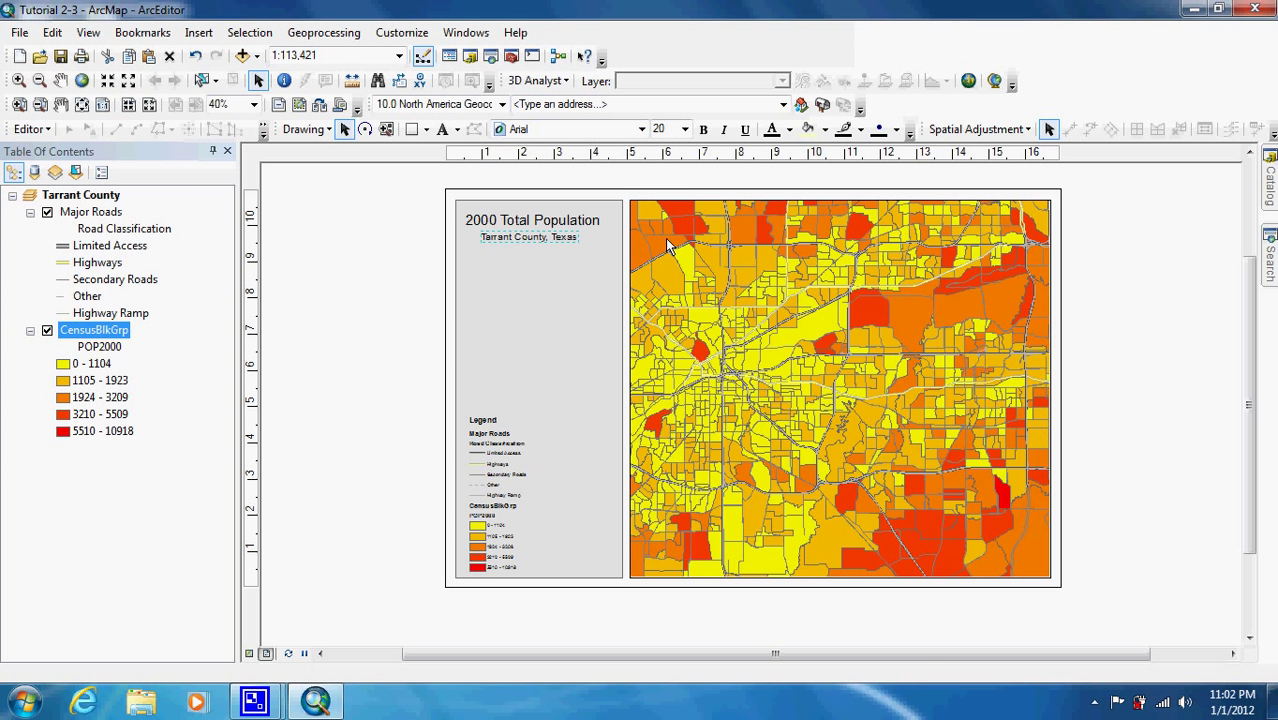
- Center-align the title and subtitle with each other, then move both back into the upper part of the grey panel and deselect them
{"action": "left_click", "coordinate": [530, 225], "text": "shift"}
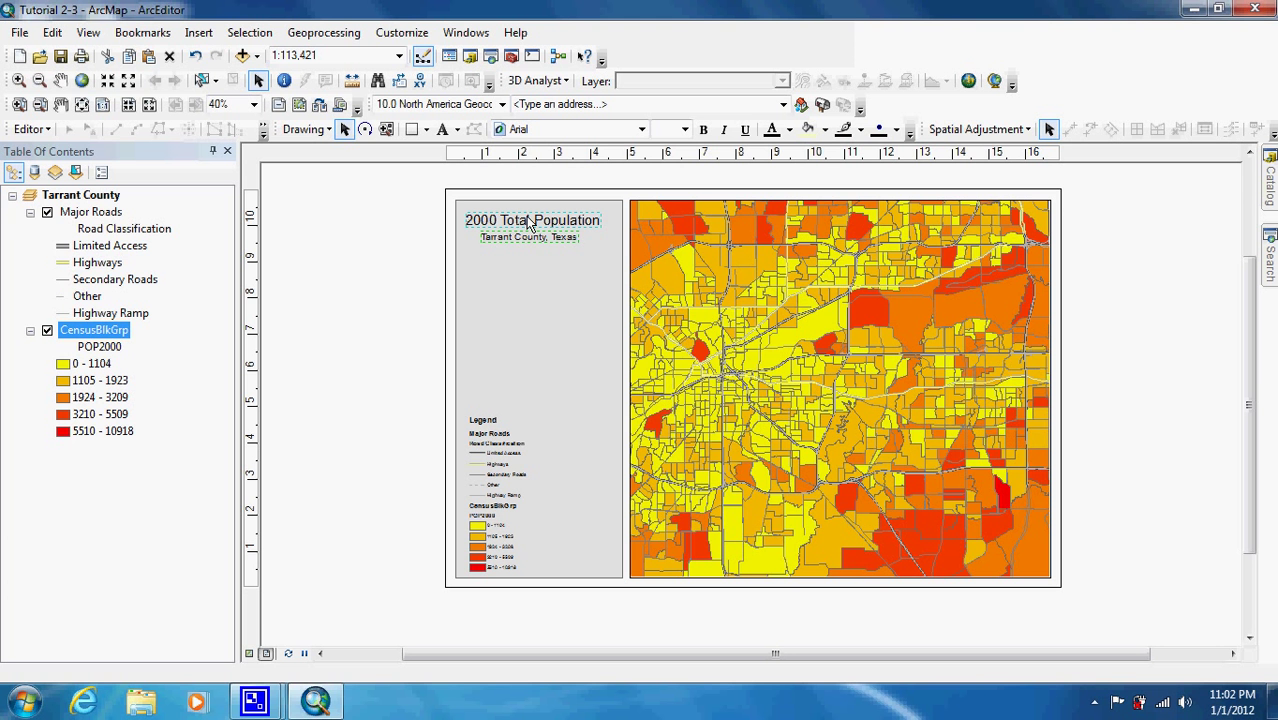
{"action": "right_click", "coordinate": [528, 219]}
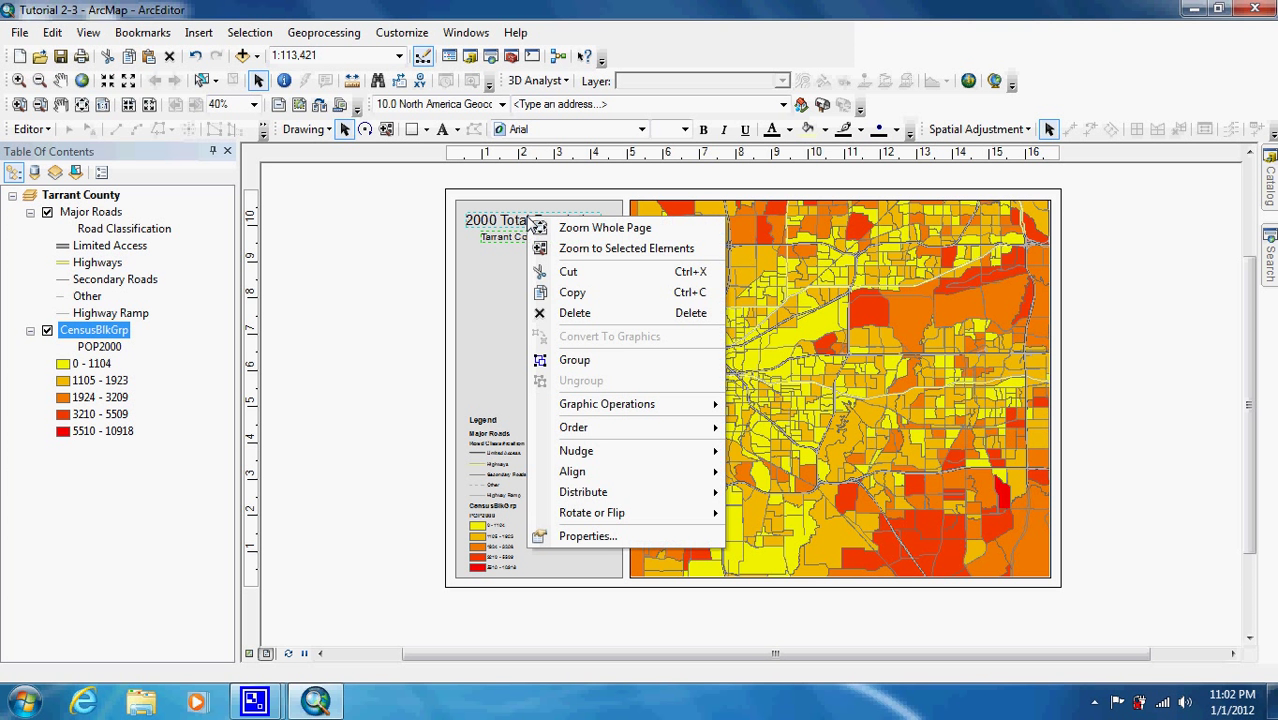
{"action": "mouse_move", "coordinate": [645, 478]}
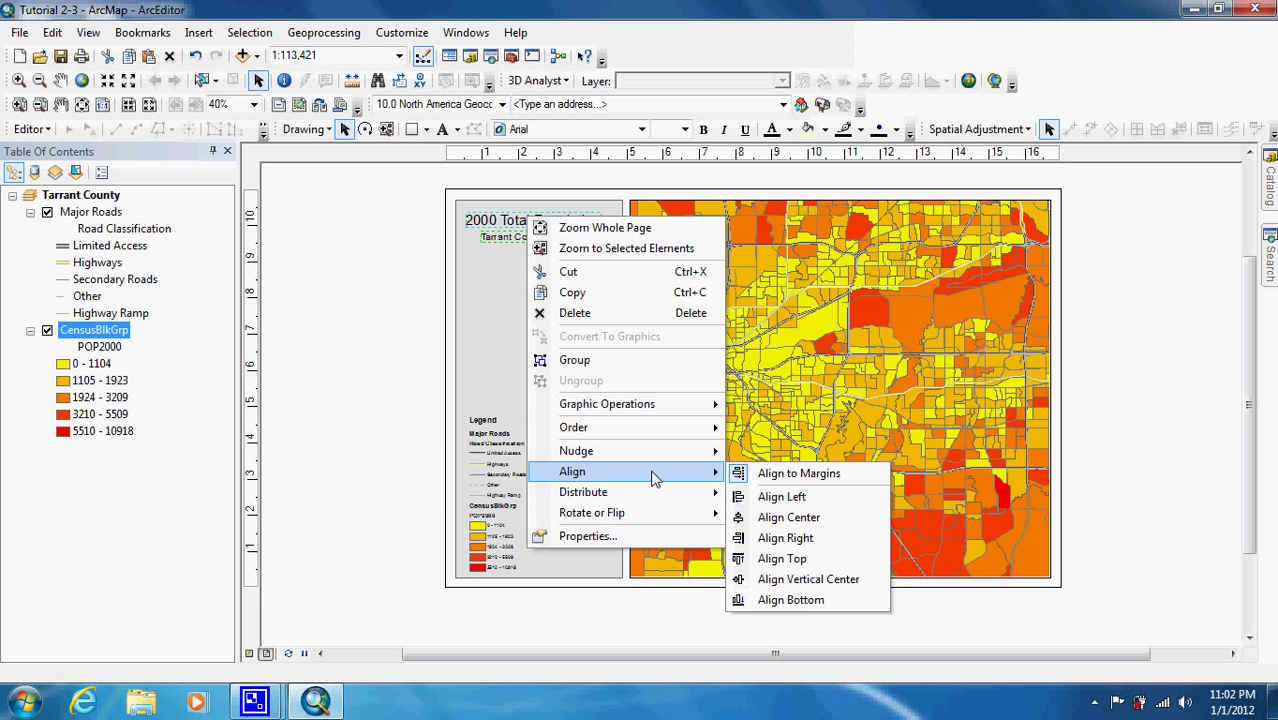
{"action": "left_click", "coordinate": [790, 518]}
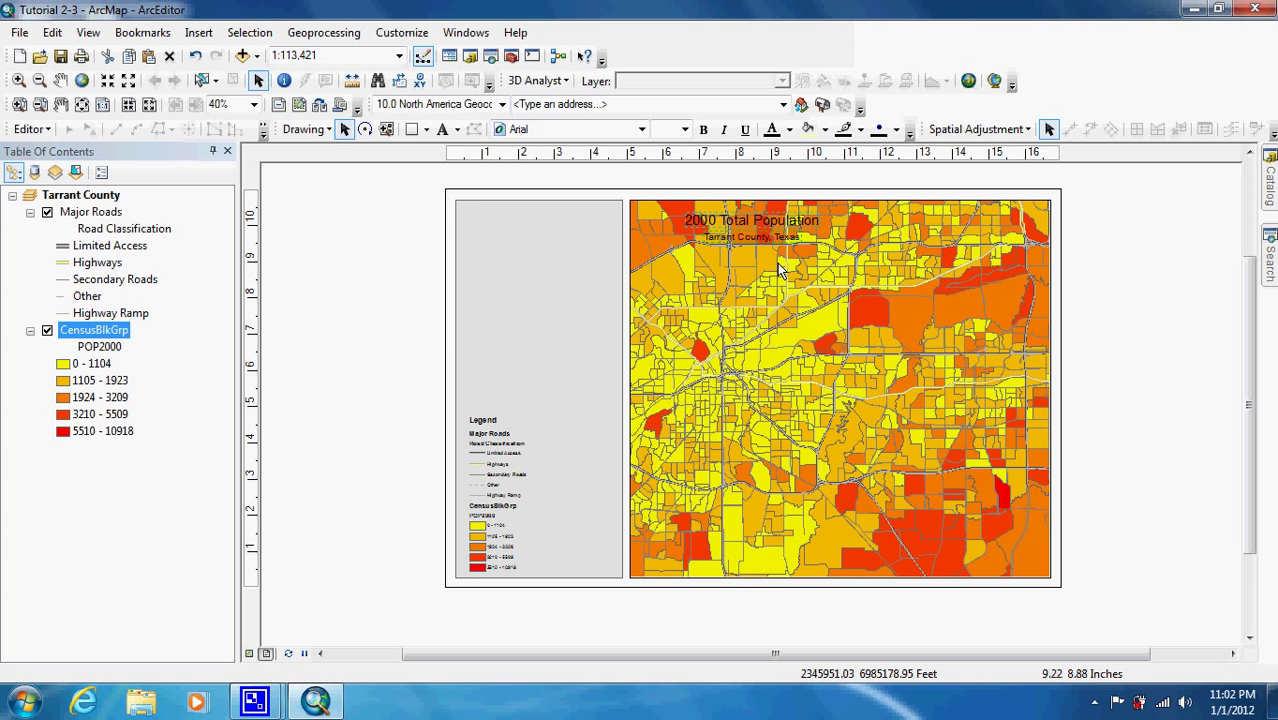
{"action": "left_click_drag", "start_coordinate": [768, 226], "coordinate": [558, 228]}
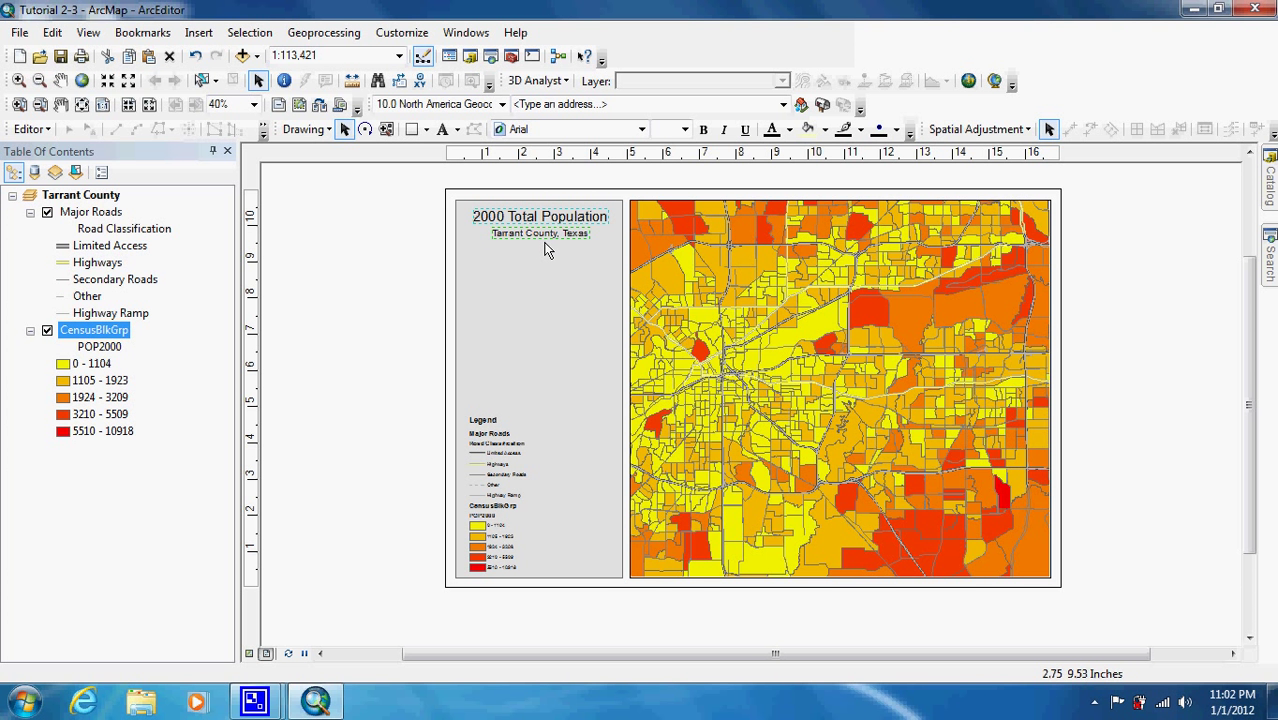
{"action": "left_click", "coordinate": [567, 268]}
{"action": "left_click", "coordinate": [400, 295]}
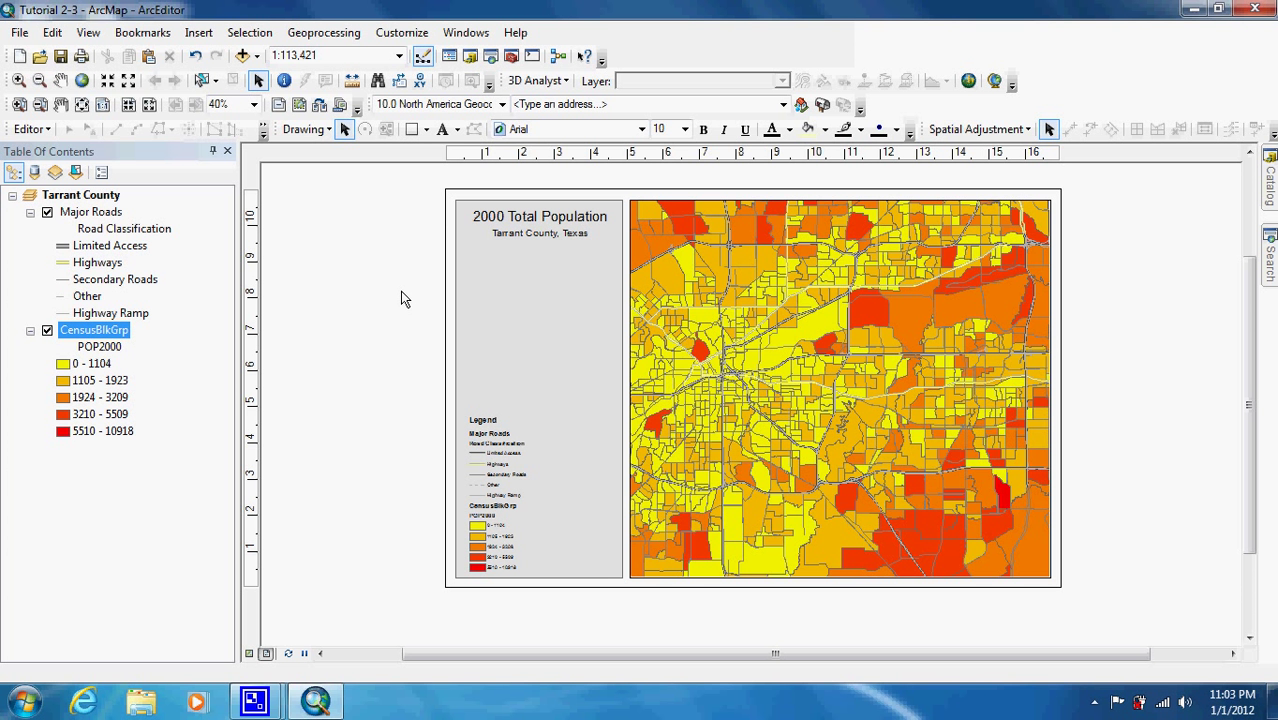
- Export the total population map layout to the Desktop as a PDF named "2000 POP"
{"action": "left_click", "coordinate": [19, 32]}
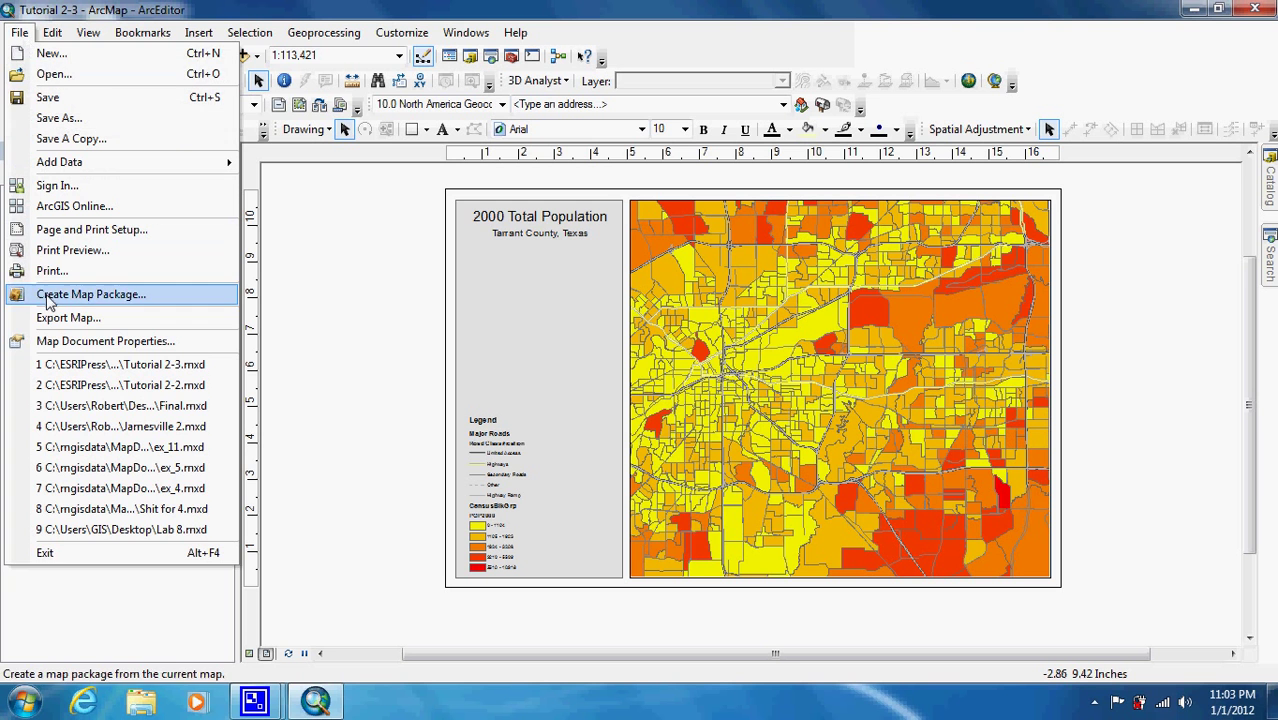
{"action": "left_click", "coordinate": [62, 318]}
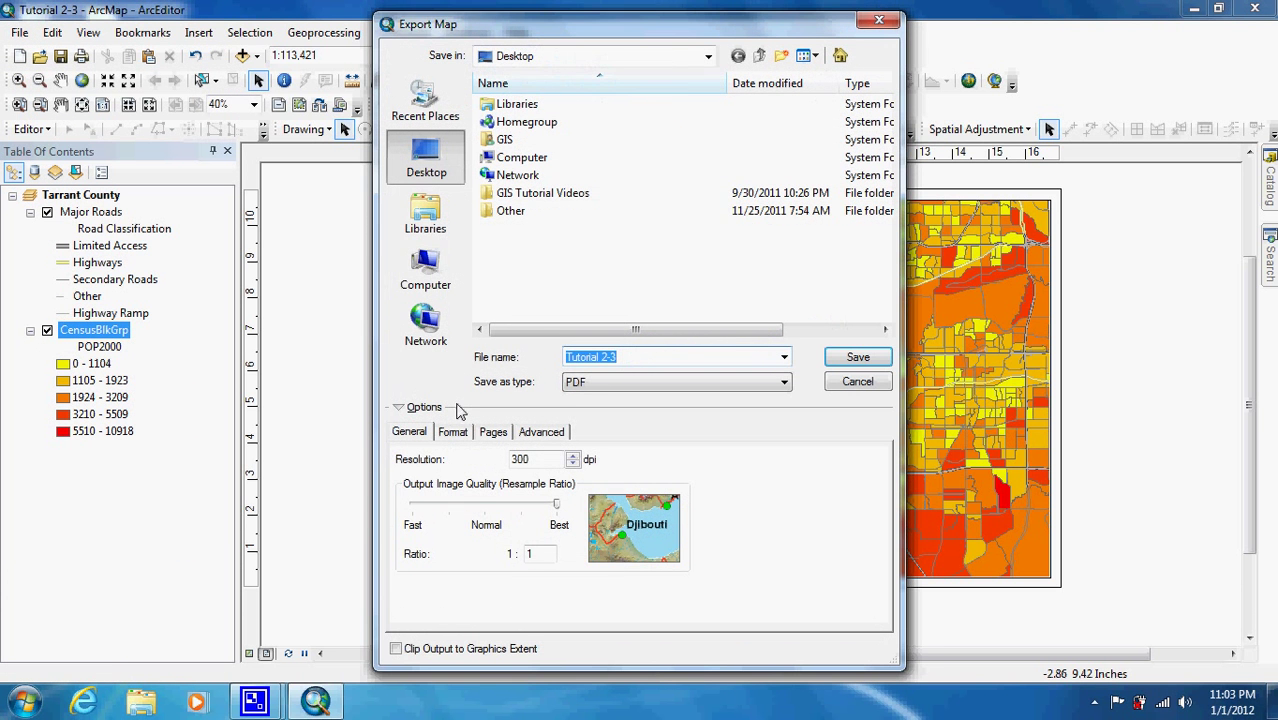
{"action": "type", "text": "T"}
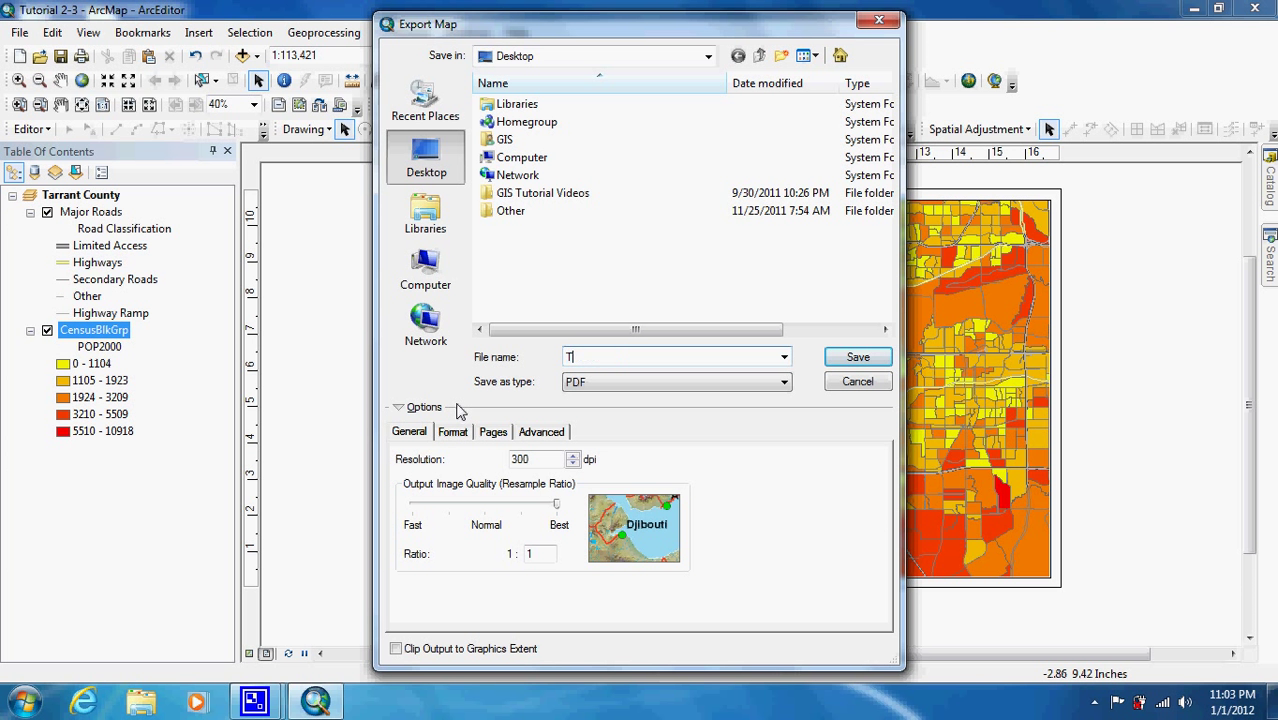
{"action": "key", "text": "BackSpace"}
{"action": "type", "text": "20"}
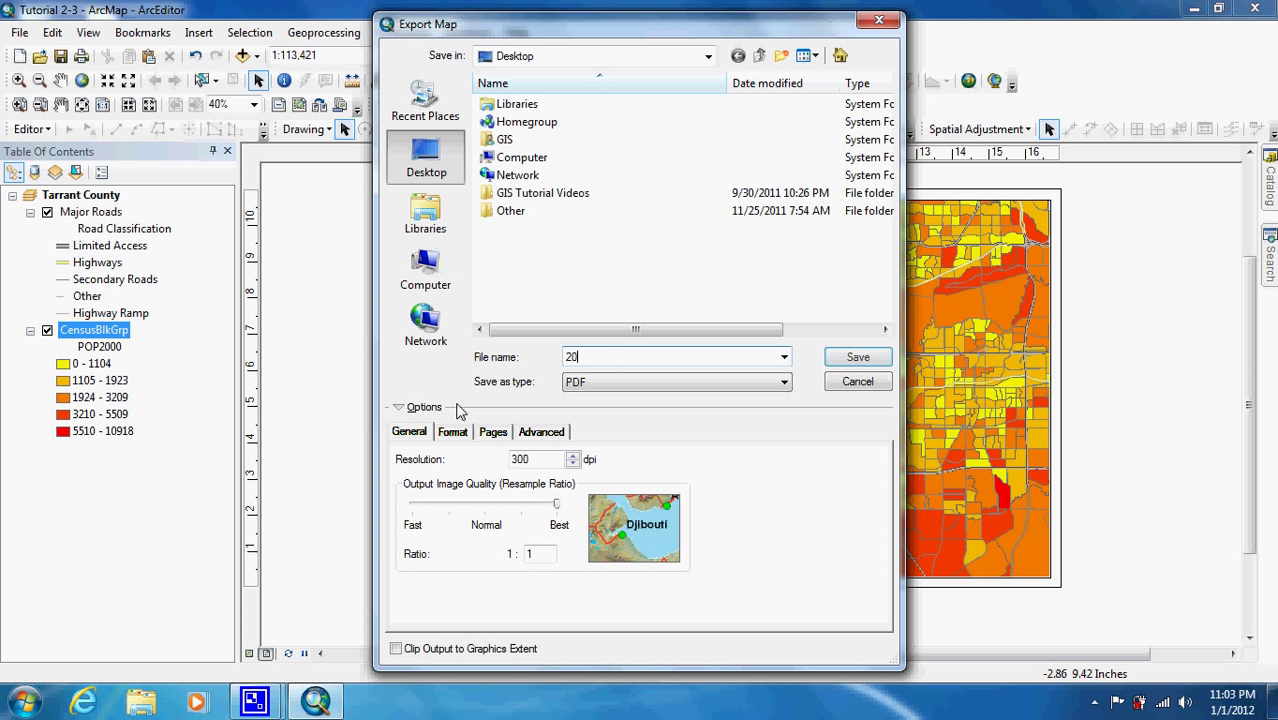
{"action": "type", "text": "00 POP"}
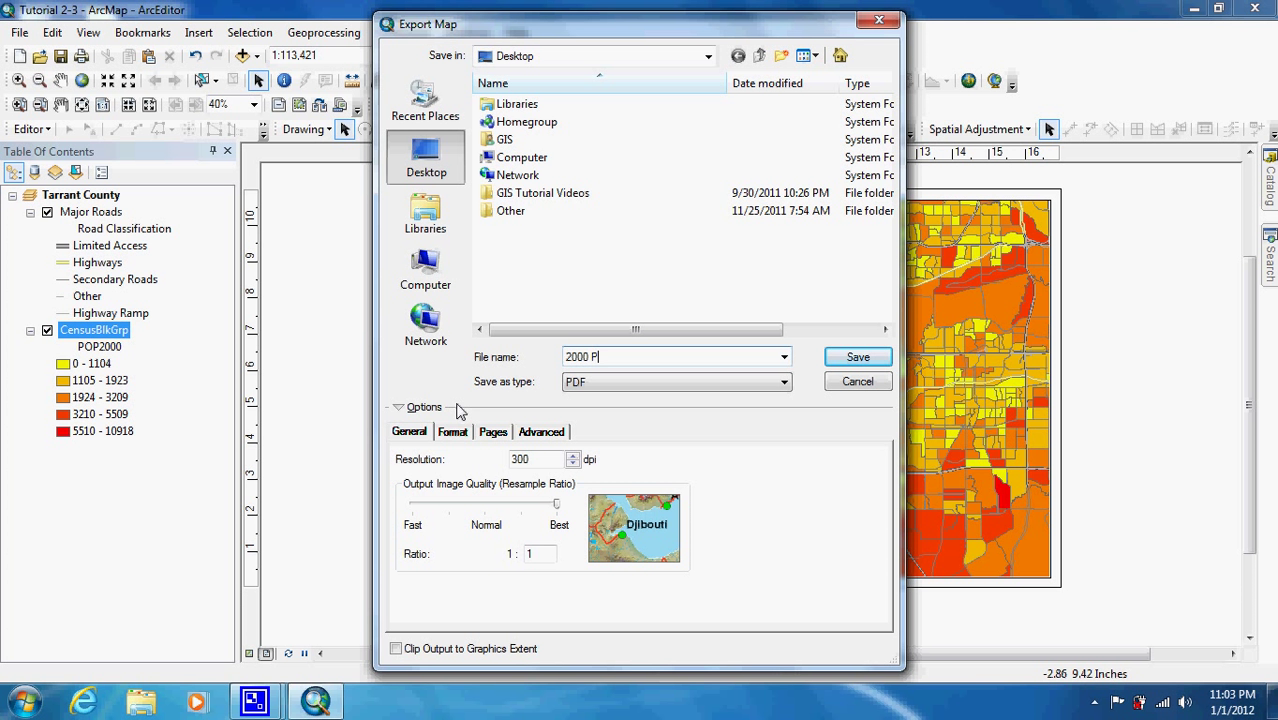
{"action": "left_click", "coordinate": [858, 358]}
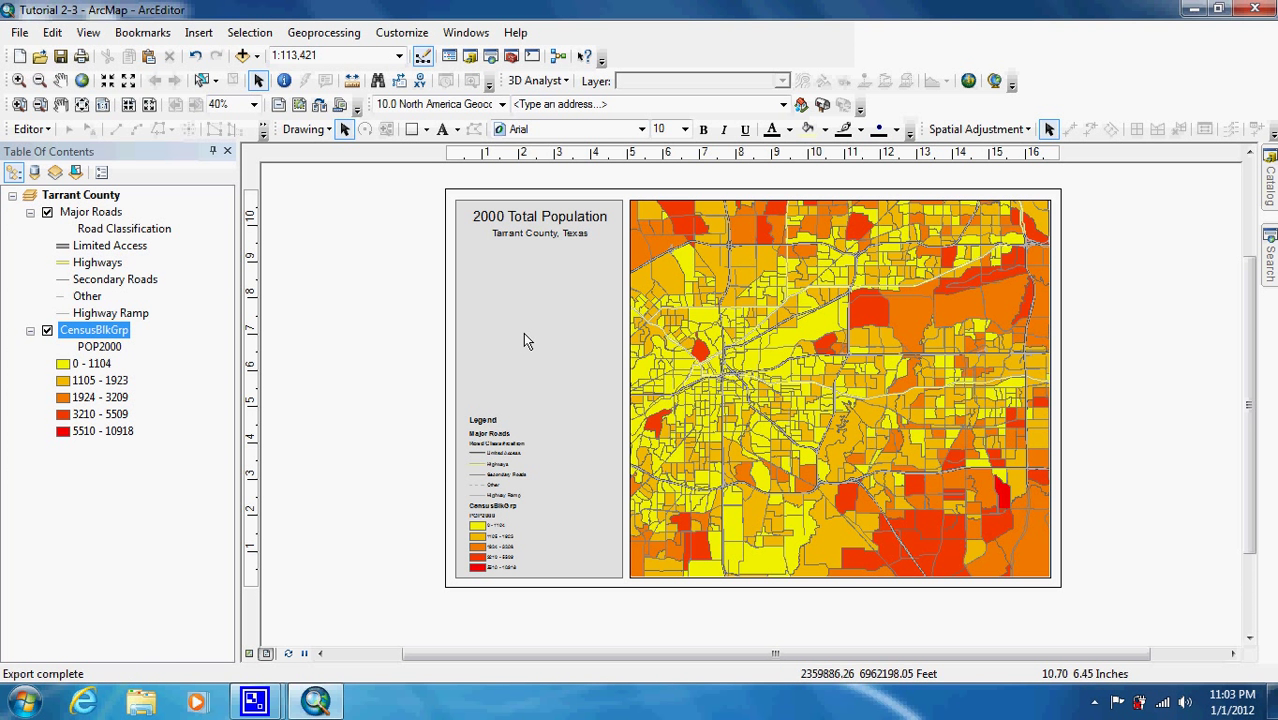
- Copy the CensusBlkGrp layer and paste the duplicate into the Tarrant County data frame
{"action": "right_click", "coordinate": [91, 338]}
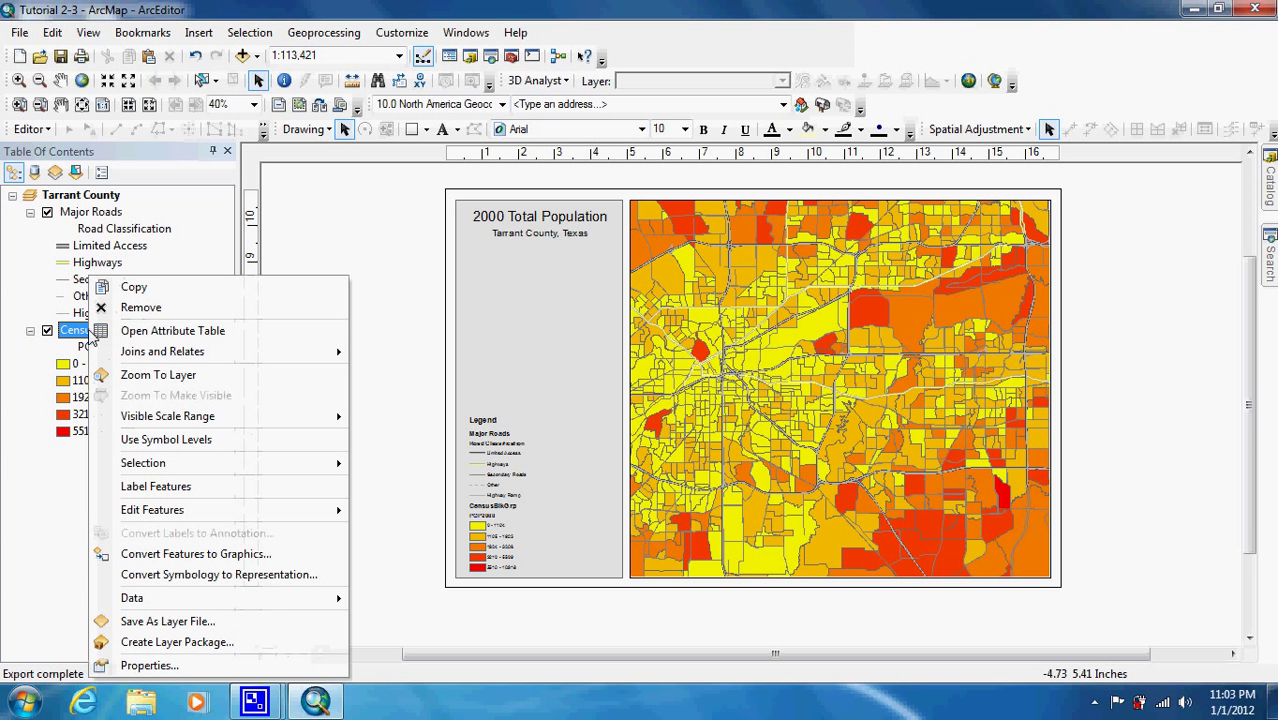
{"action": "left_click", "coordinate": [160, 282]}
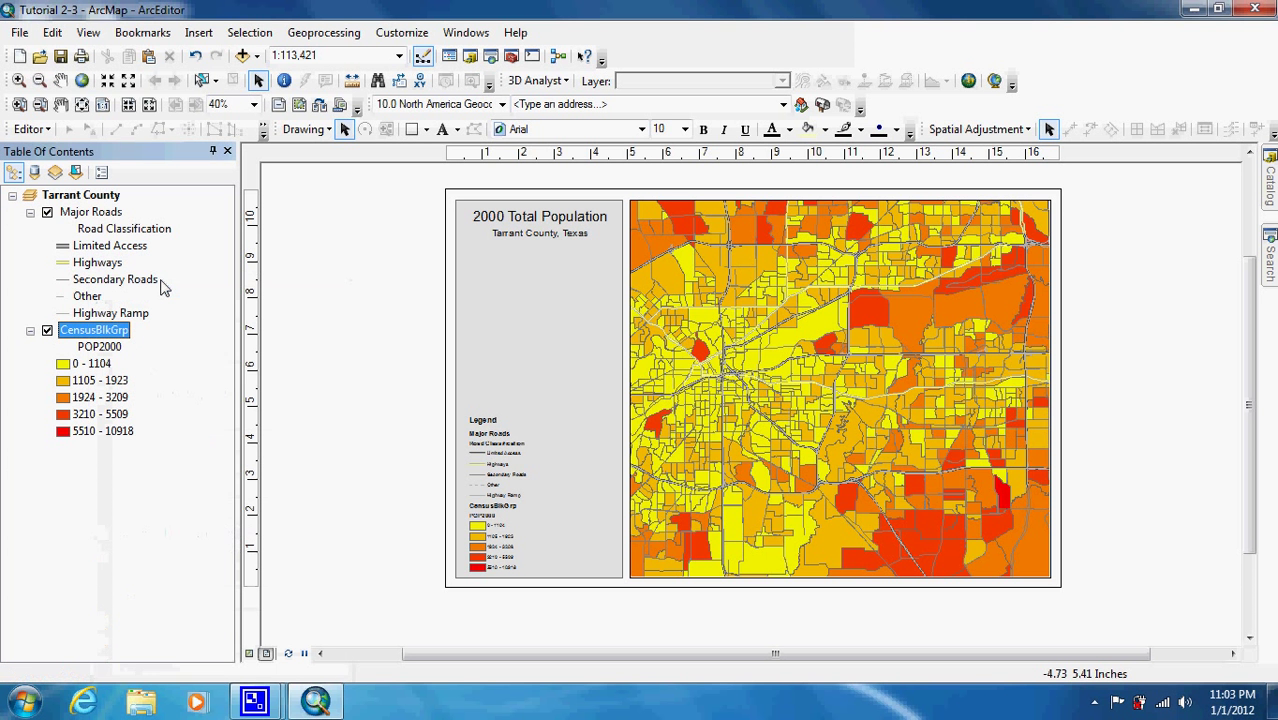
{"action": "left_click", "coordinate": [88, 196]}
{"action": "right_click", "coordinate": [88, 196]}
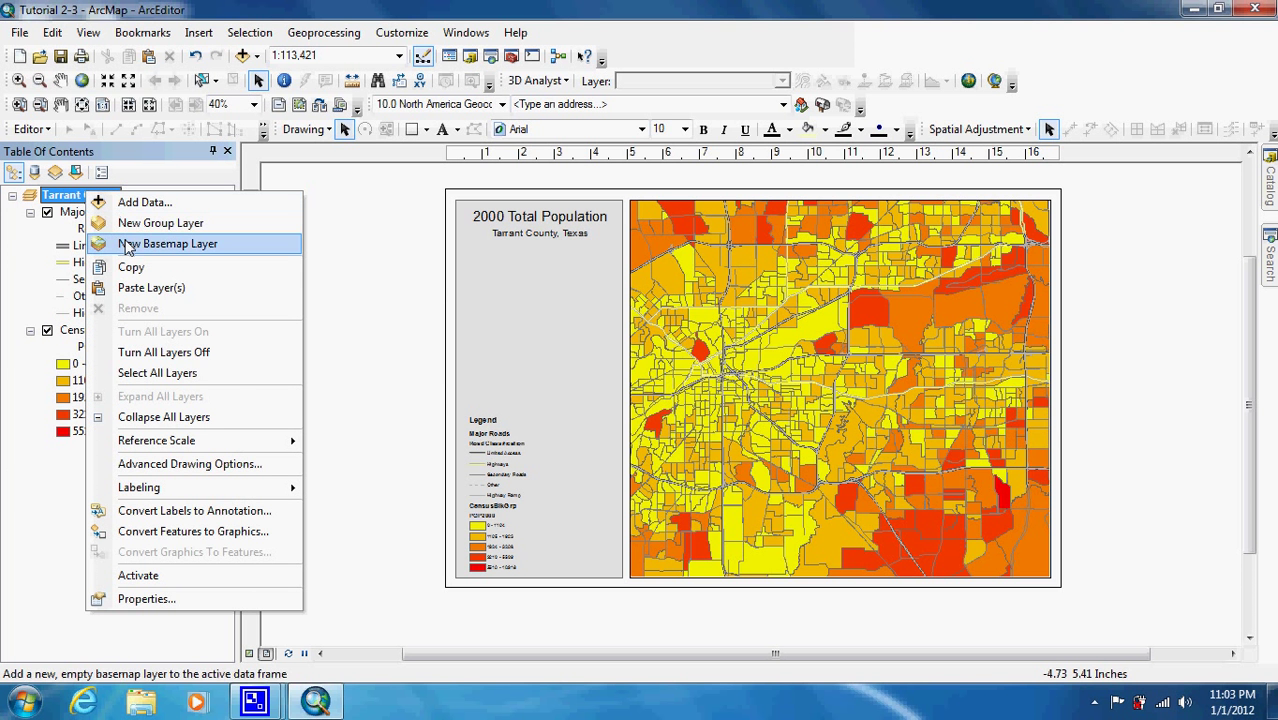
{"action": "left_click", "coordinate": [137, 289]}
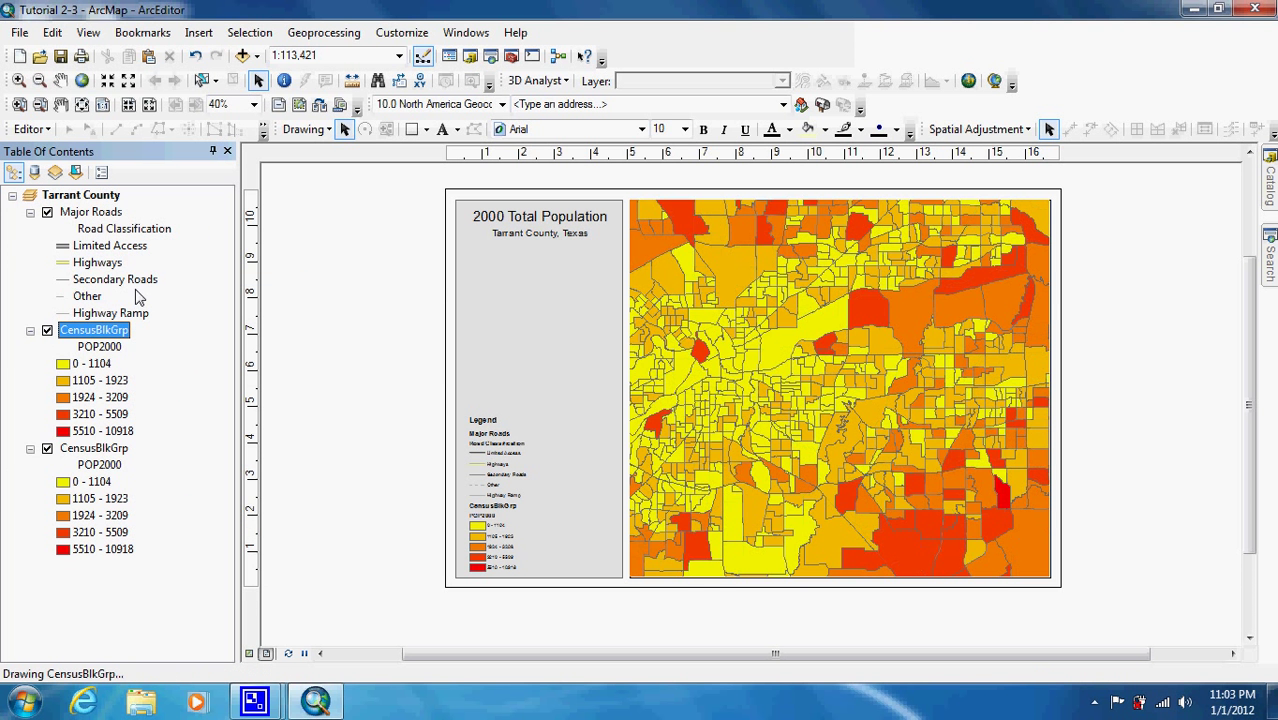
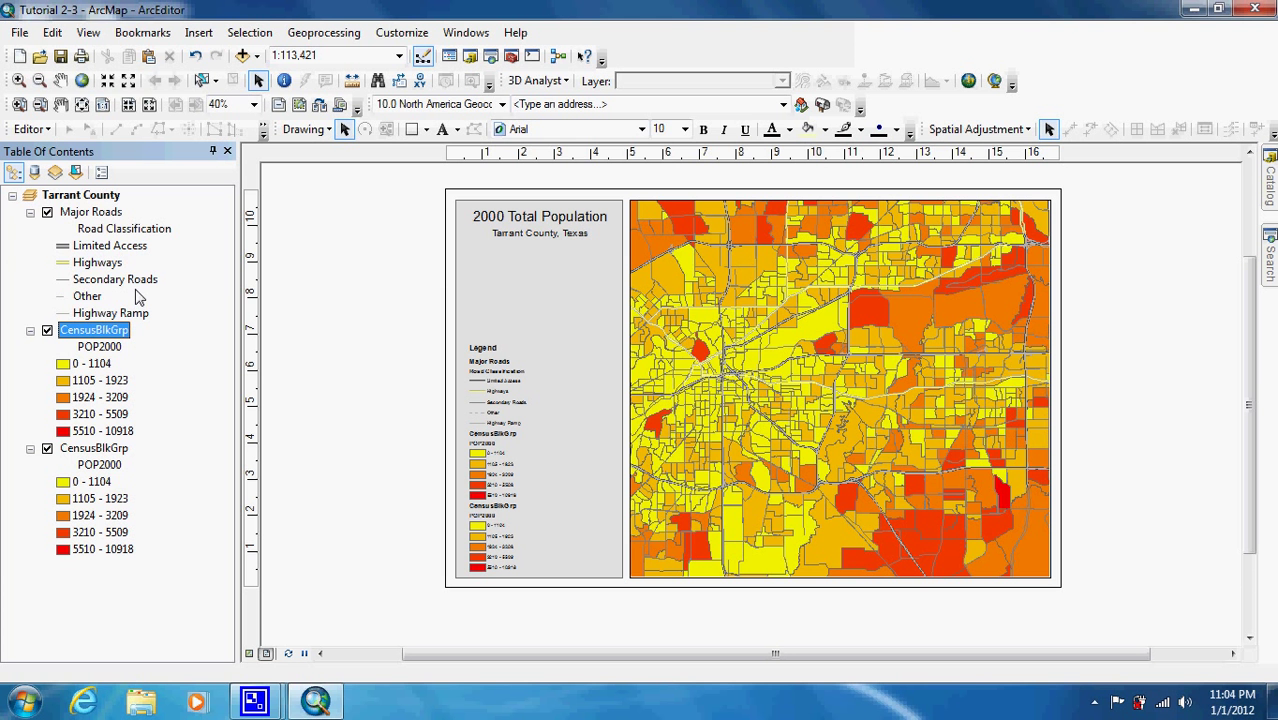
- Rename the upper CensusBlkGrp layer to "Hispanic Population"
{"action": "left_click", "coordinate": [83, 340]}
{"action": "type", "text": "Hispanic"}
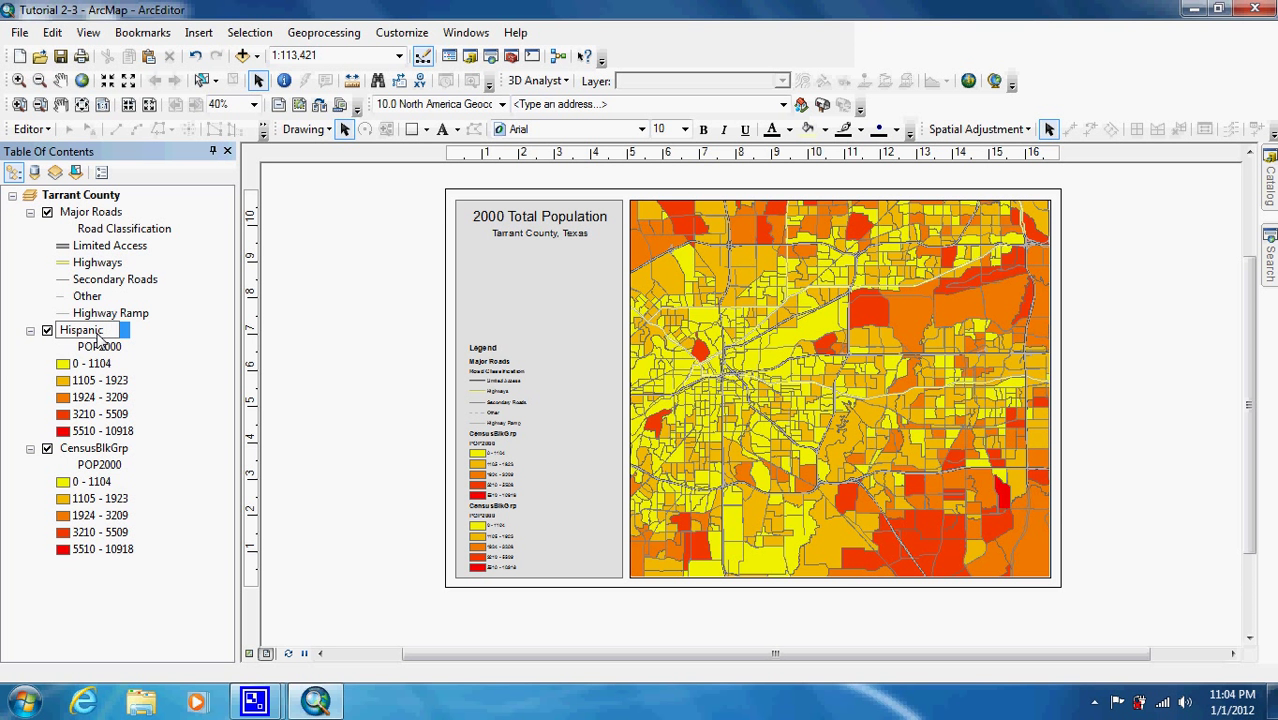
{"action": "type", "text": " Population"}
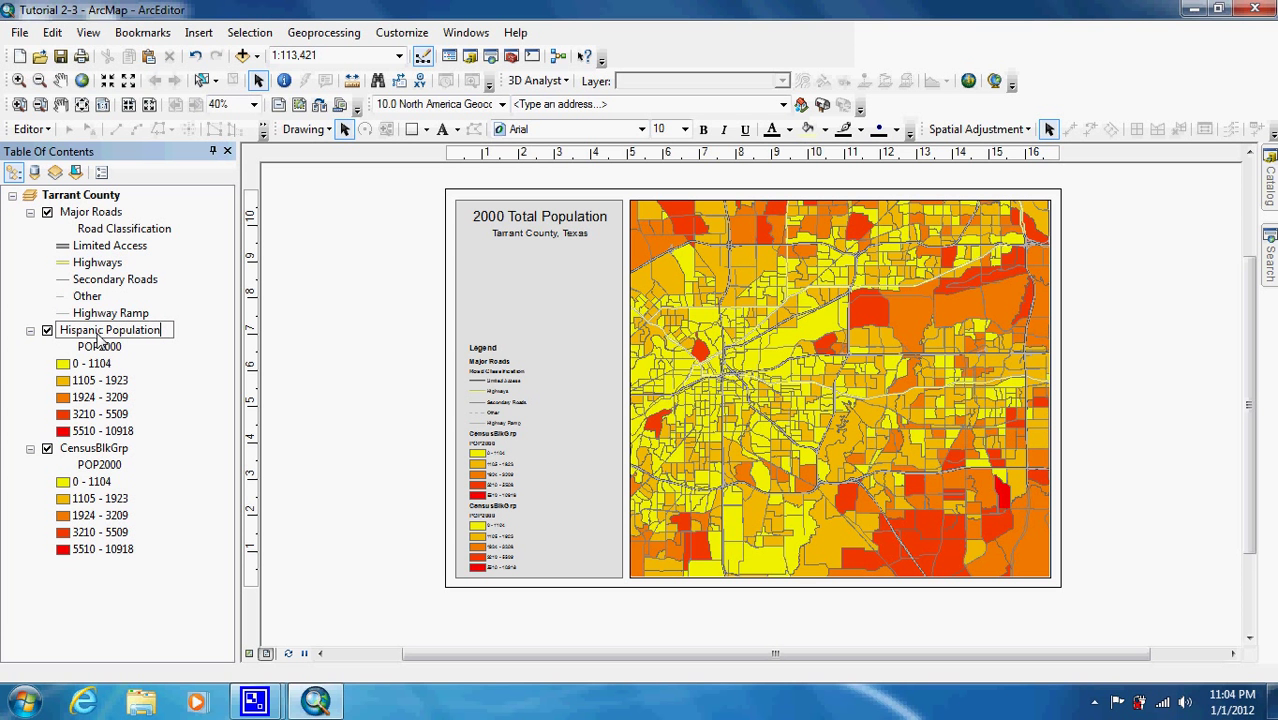
{"action": "key", "text": "Return"}
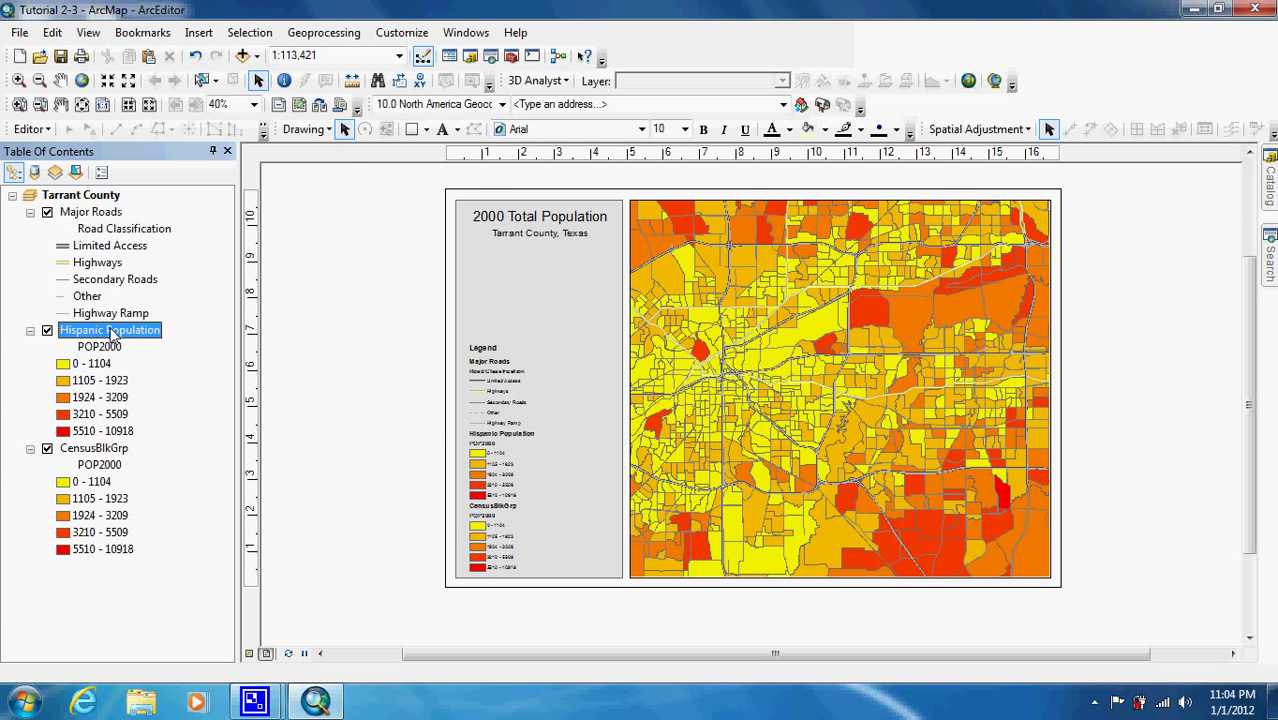
- Import the complete symbology definition from CensusBlkGrp into the Hispanic Population layer, matching it to the HISPANIC value field, and apply it
{"action": "double_click", "coordinate": [112, 336]}
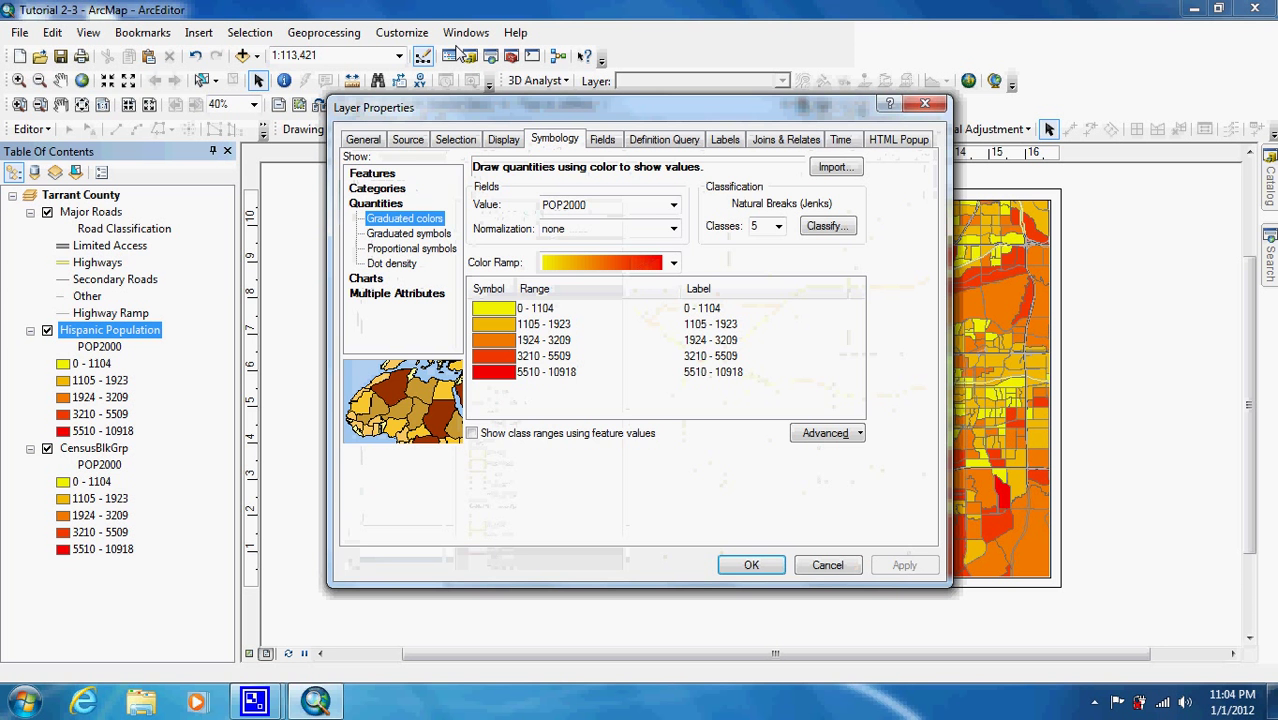
{"action": "left_click", "coordinate": [366, 146]}
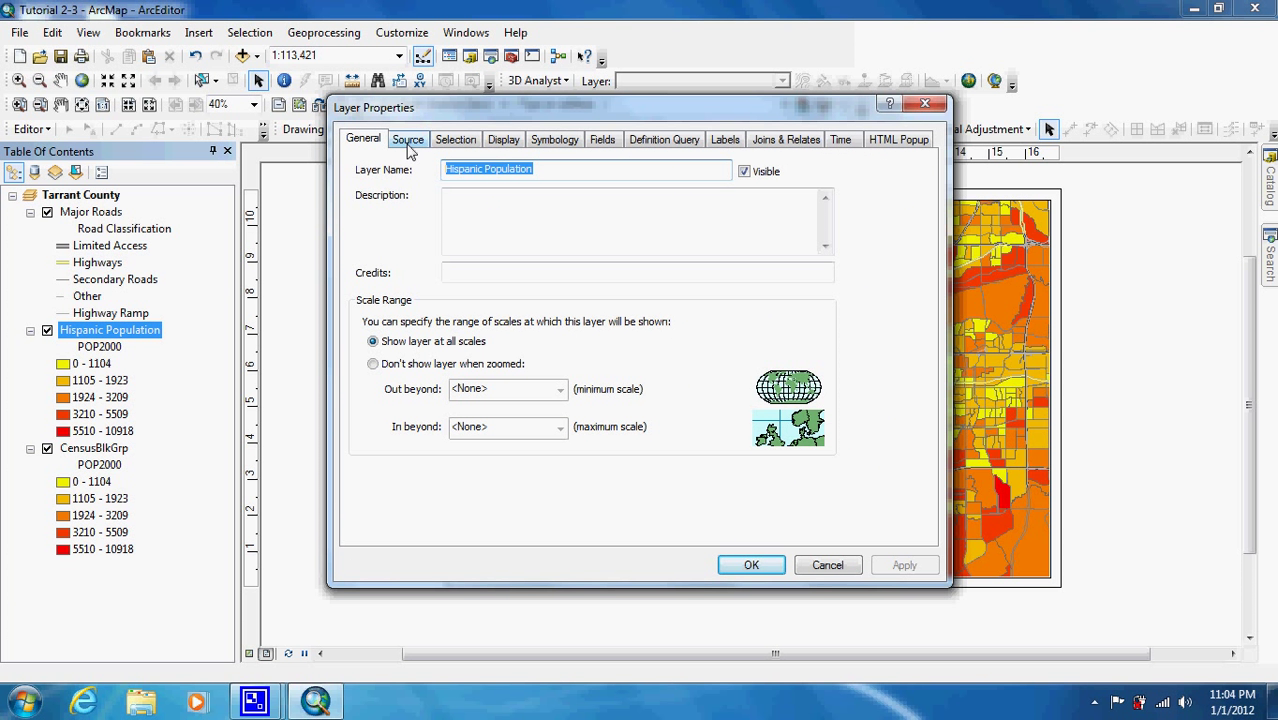
{"action": "left_click", "coordinate": [555, 140]}
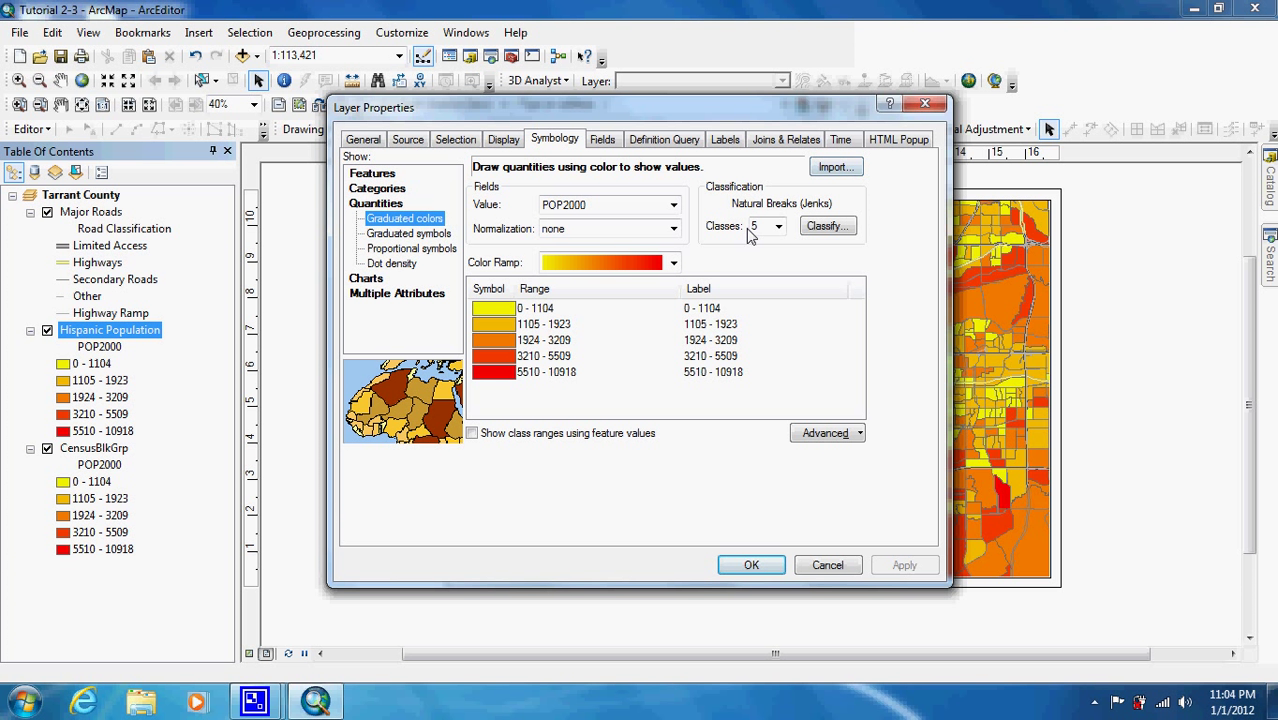
{"action": "left_click", "coordinate": [674, 205]}
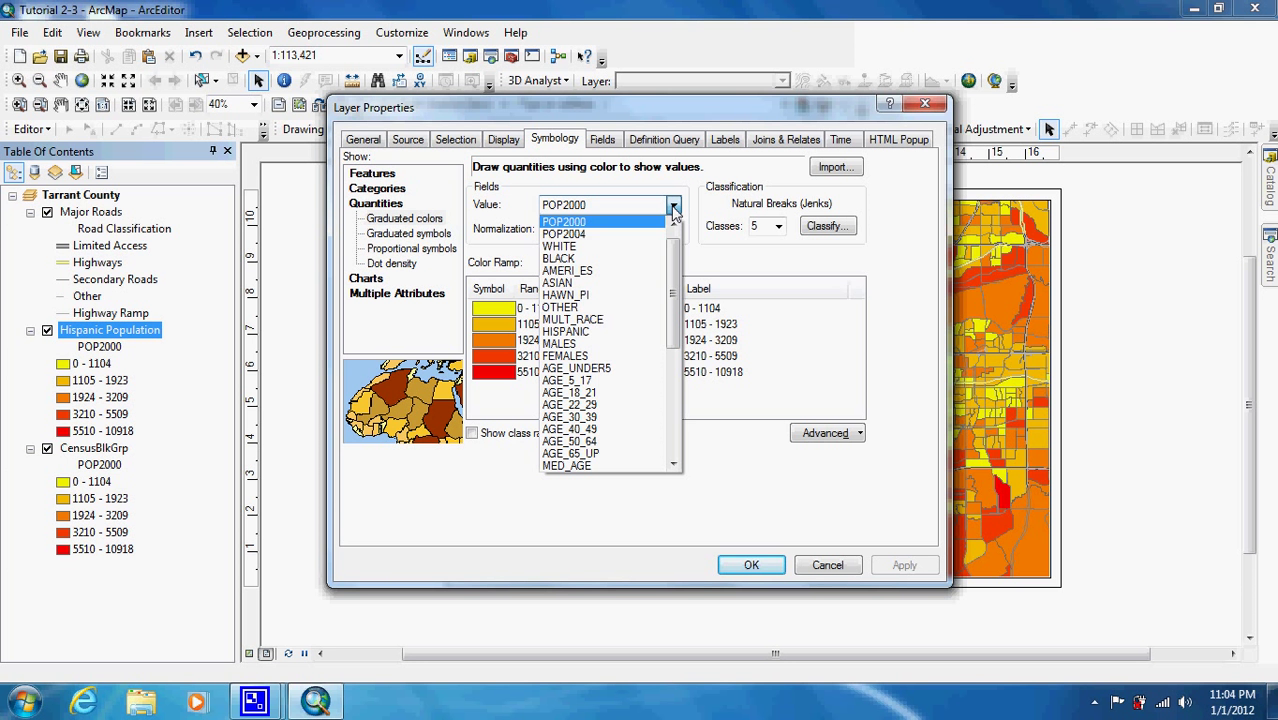
{"action": "left_click", "coordinate": [834, 352]}
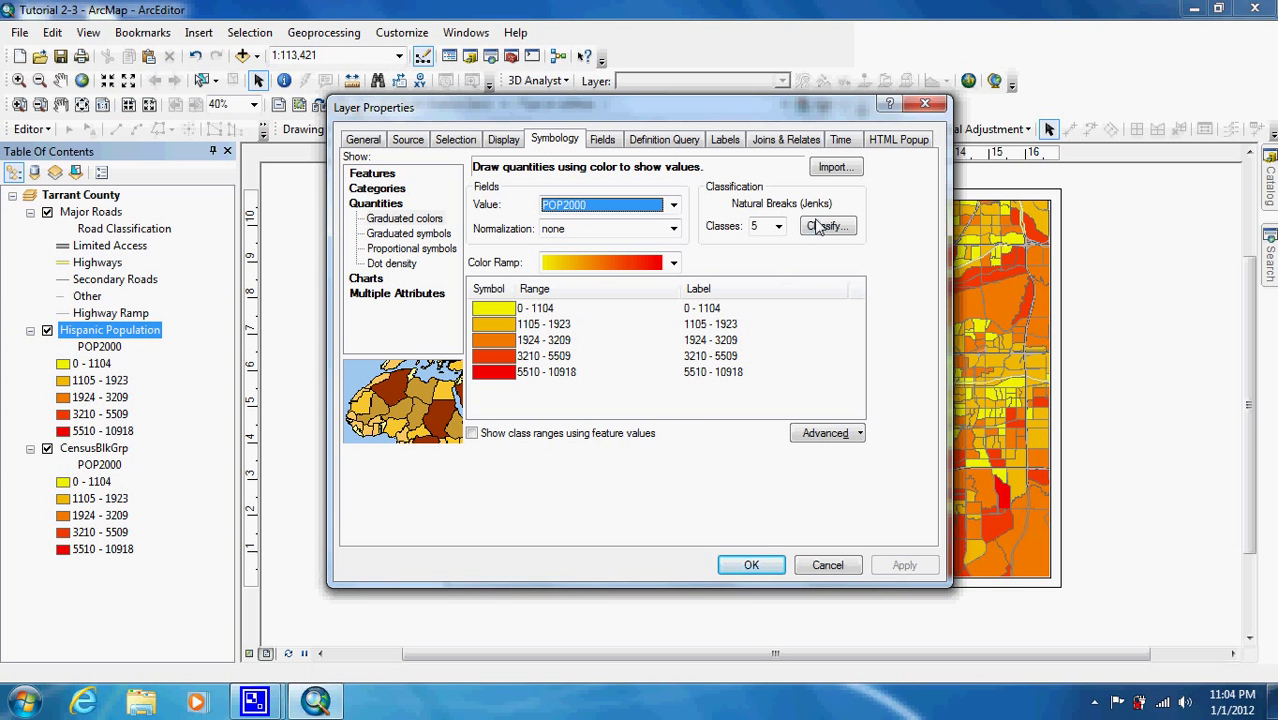
{"action": "left_click", "coordinate": [838, 170]}
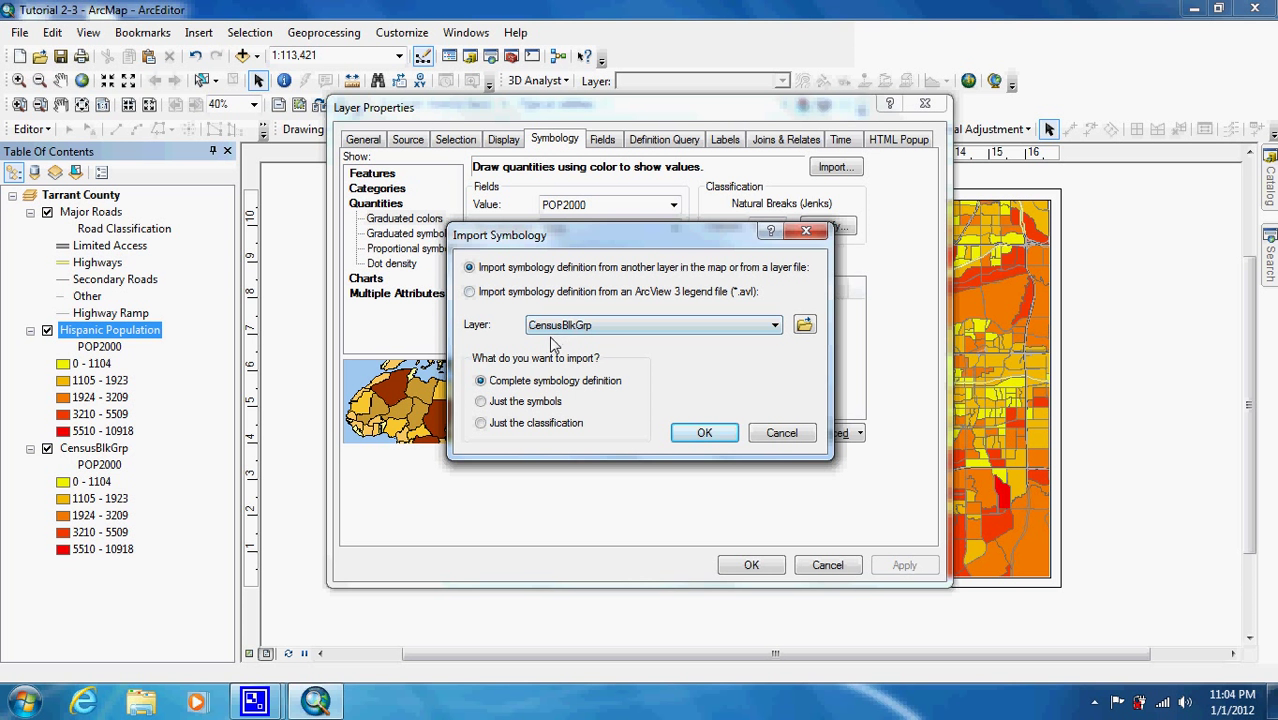
{"action": "left_click", "coordinate": [637, 324]}
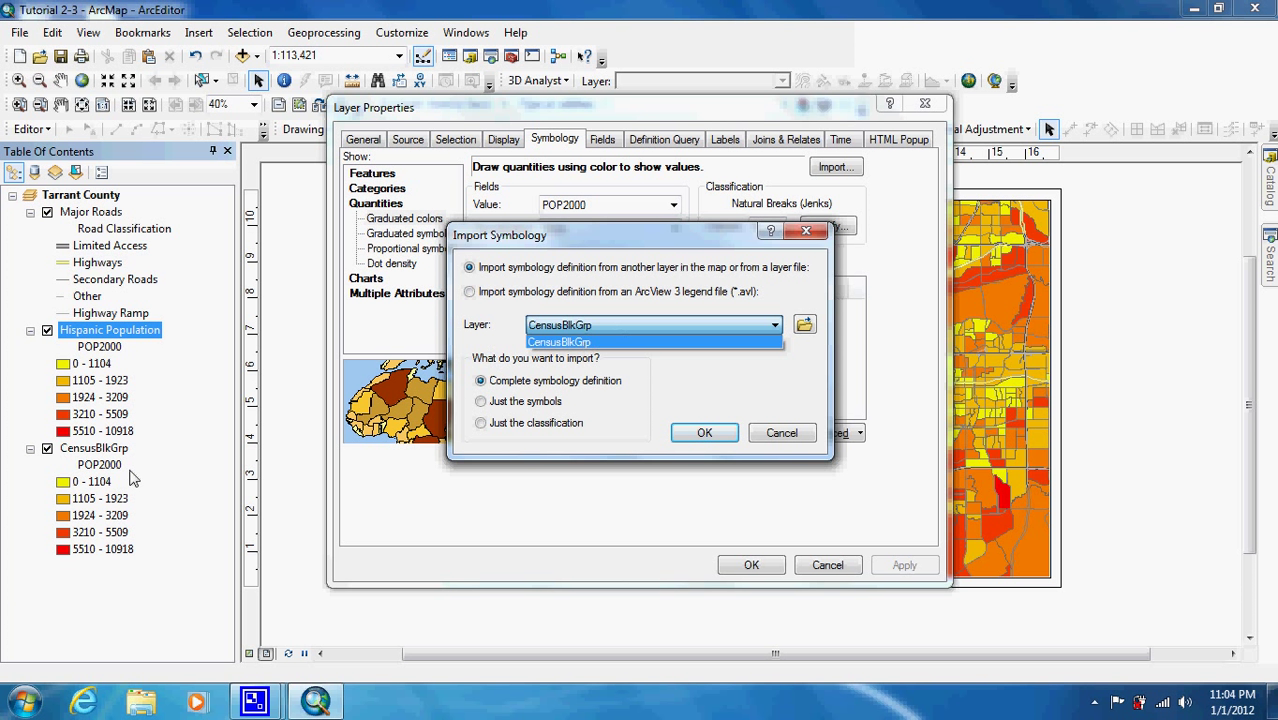
{"action": "left_click", "coordinate": [705, 433]}
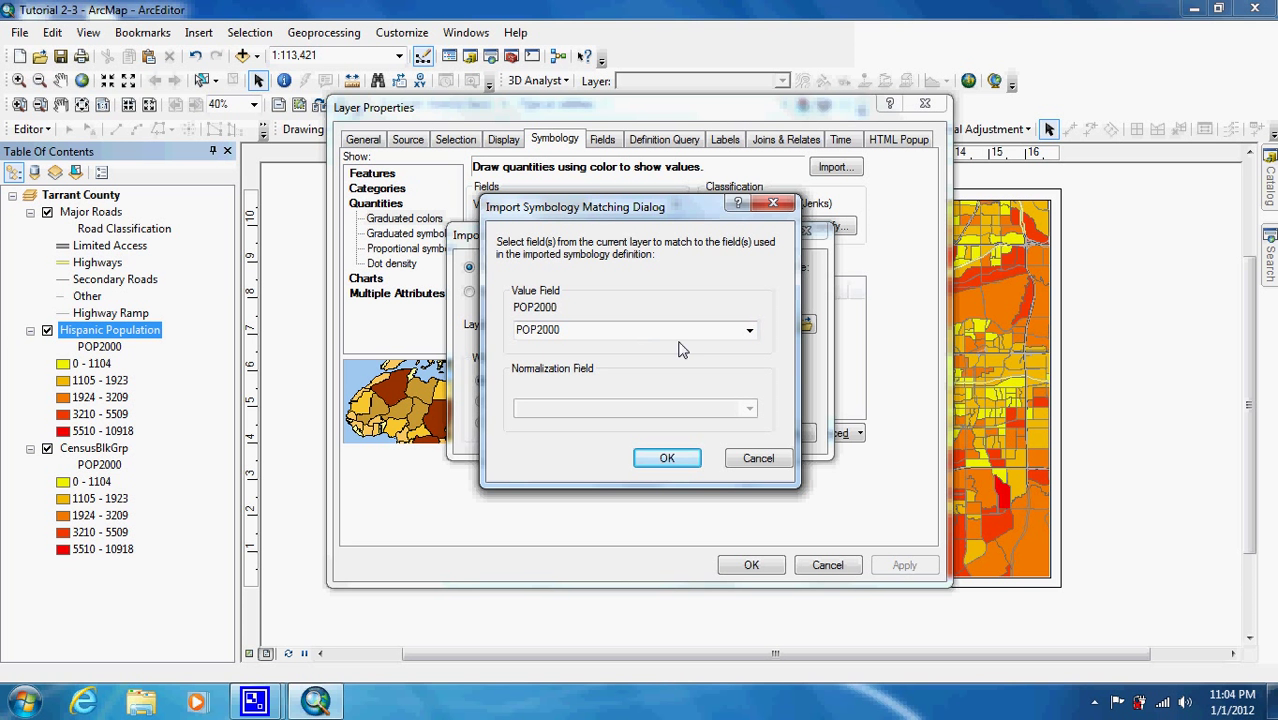
{"action": "left_click", "coordinate": [749, 331]}
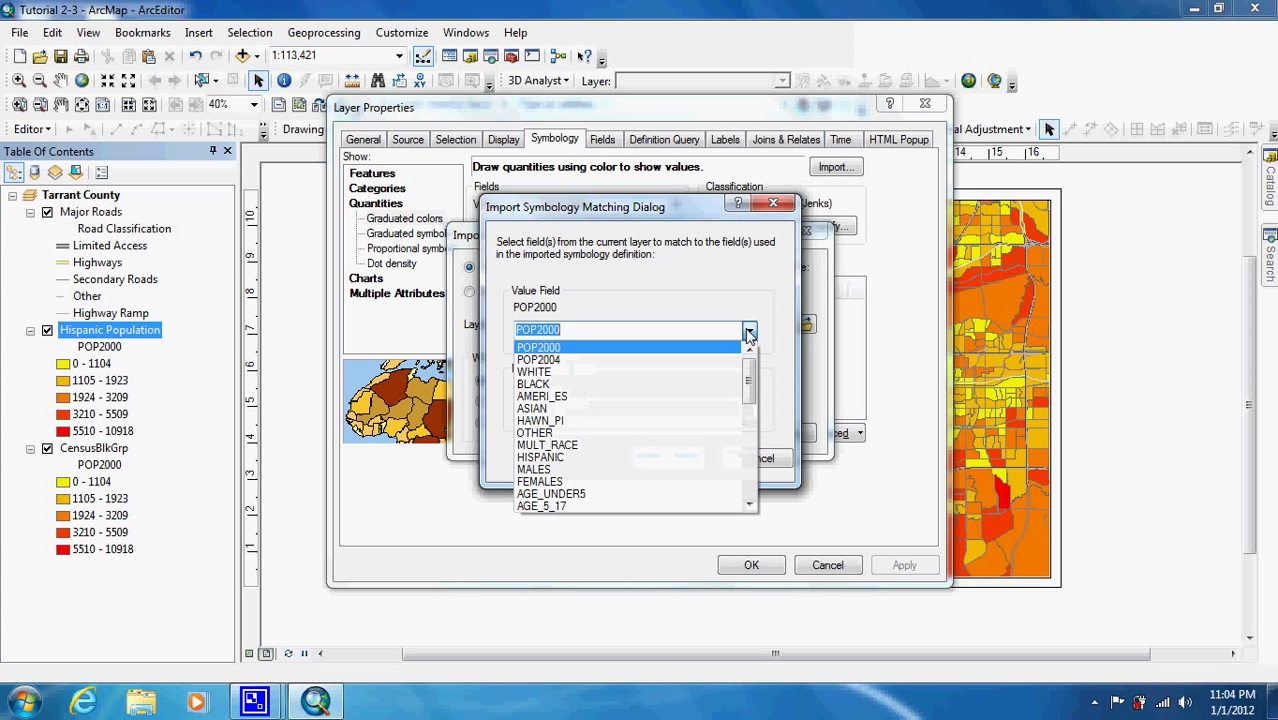
{"action": "left_click", "coordinate": [648, 457]}
{"action": "left_click", "coordinate": [667, 458]}
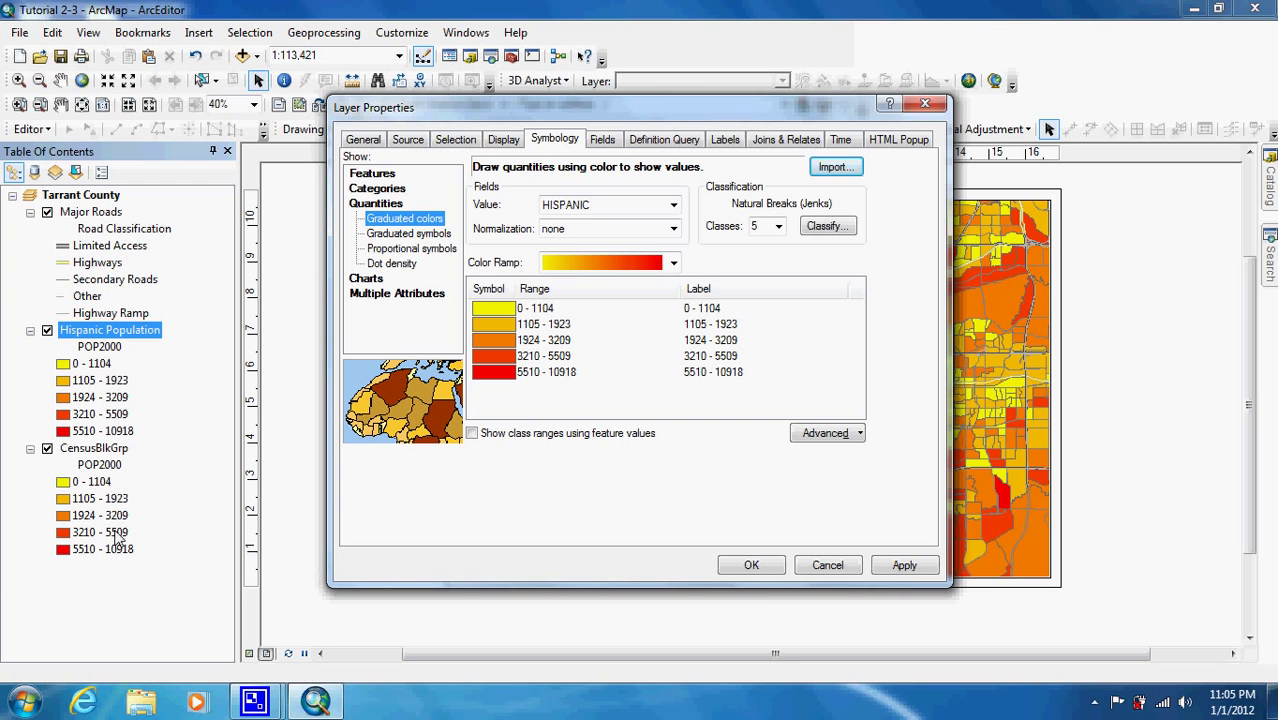
{"action": "left_click", "coordinate": [758, 568]}
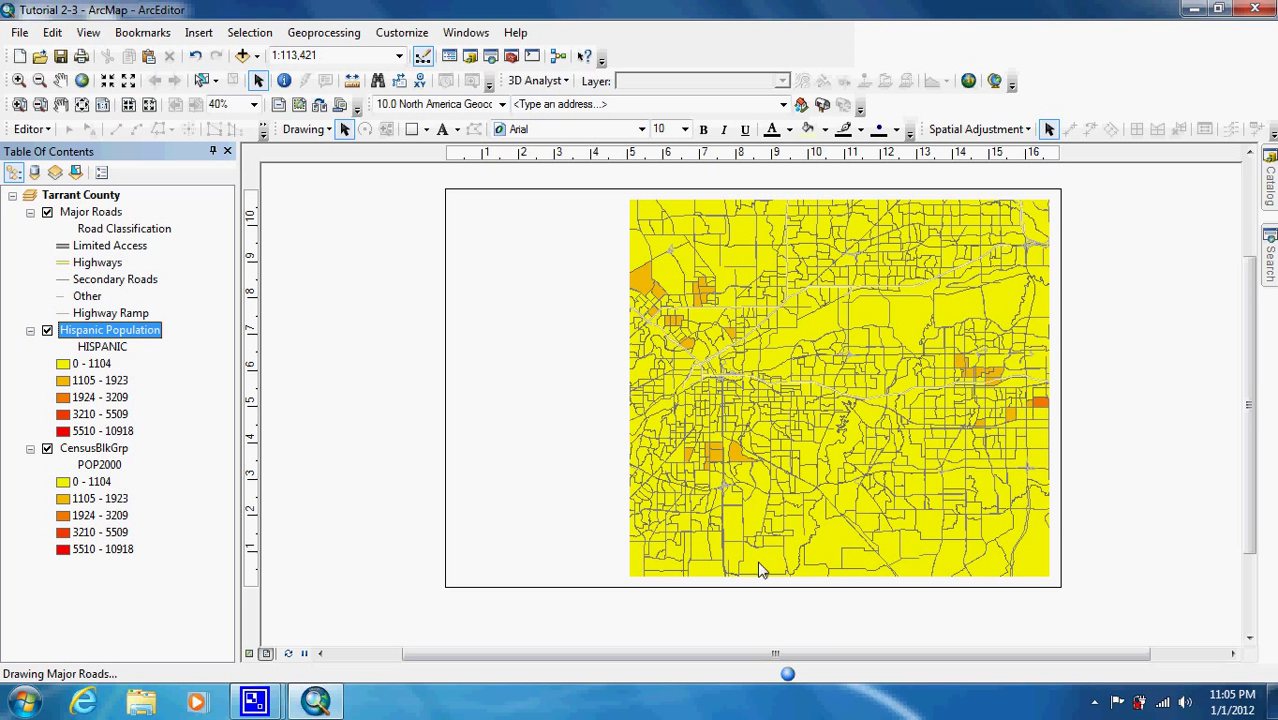
- Turn off the original CensusBlkGrp layer's visibility and collapse its legend in the table of contents
{"action": "left_click", "coordinate": [47, 449]}
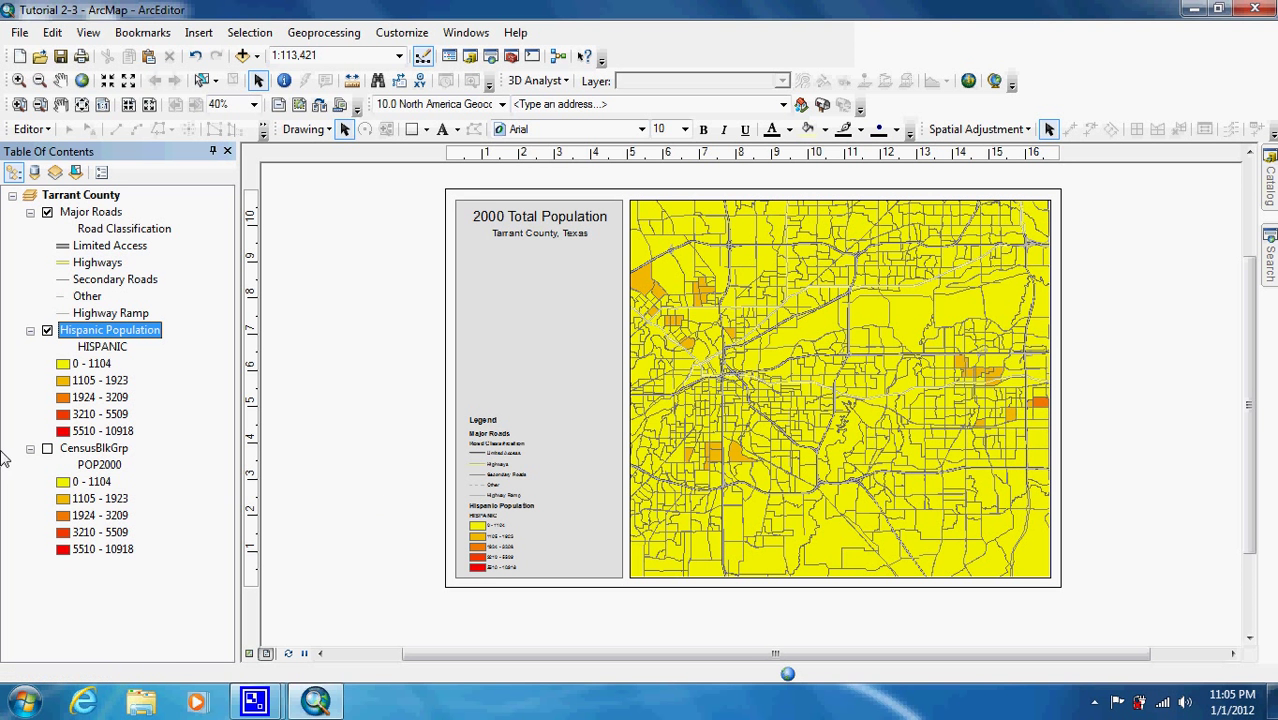
{"action": "left_click", "coordinate": [30, 449]}
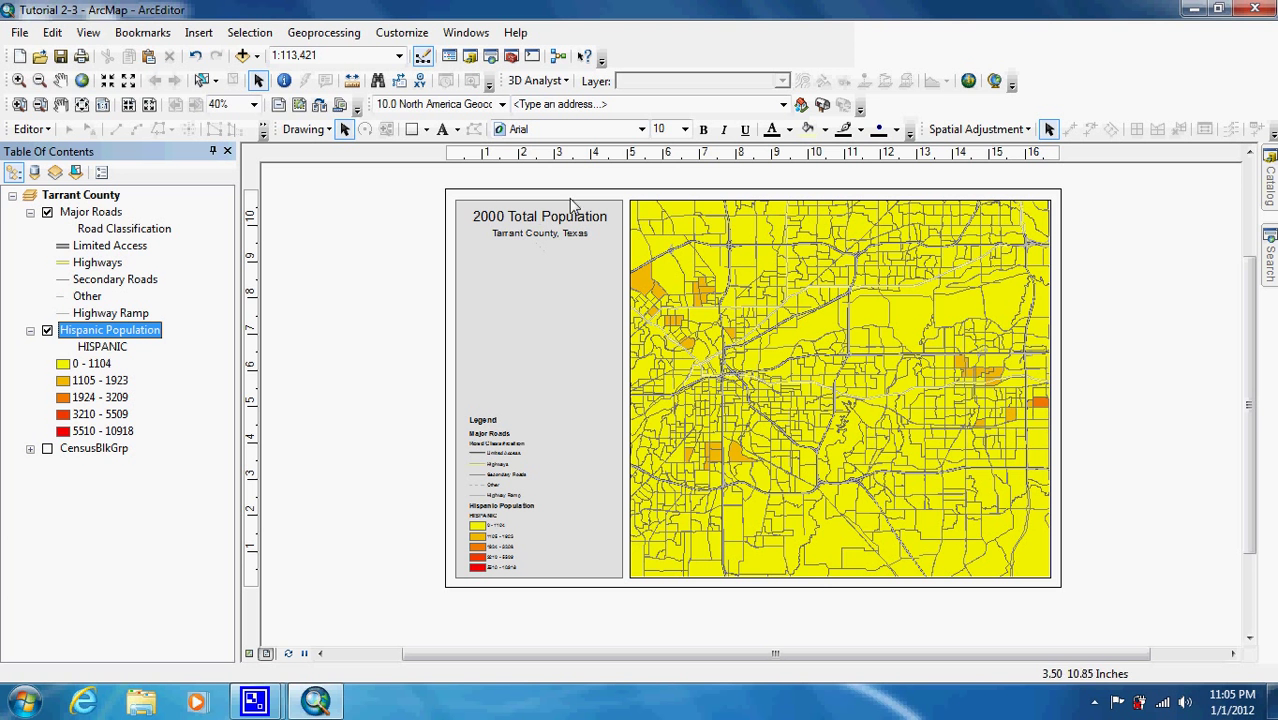
- Change the layout's main title text to "2000 Hispanic Population"
{"action": "double_click", "coordinate": [521, 224]}
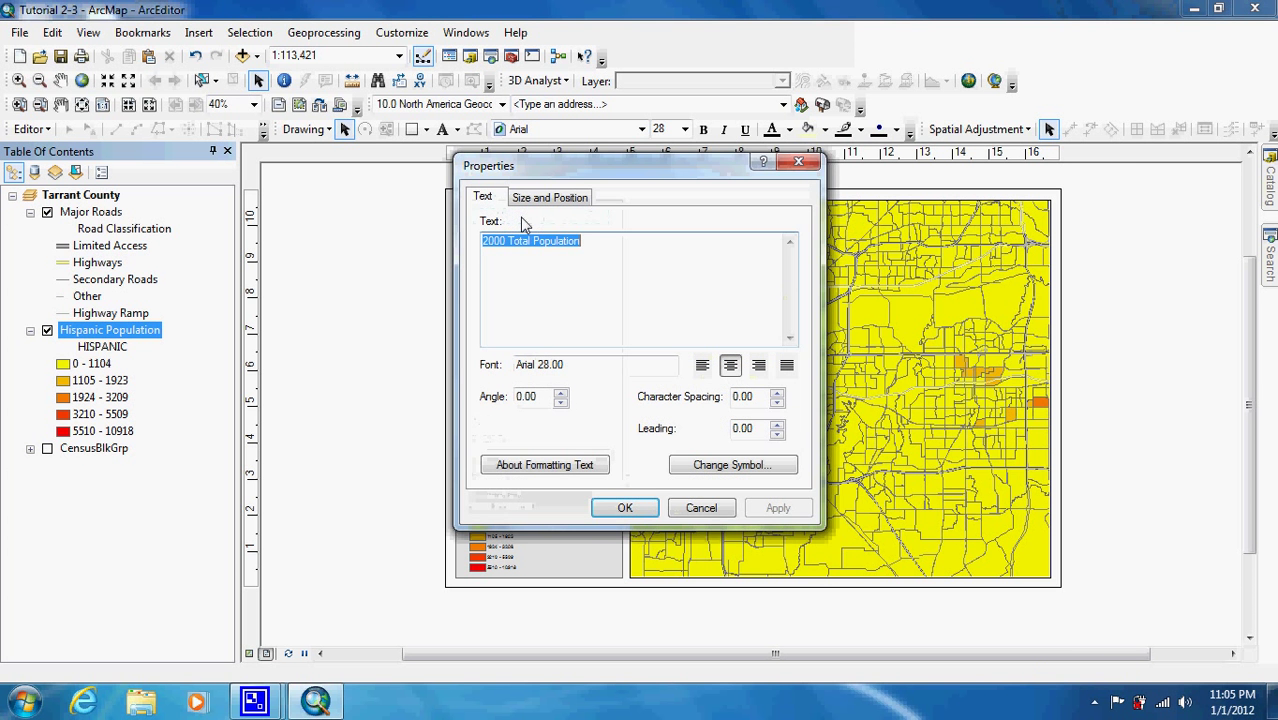
{"action": "left_click", "coordinate": [531, 247]}
{"action": "key", "text": "Delete"}
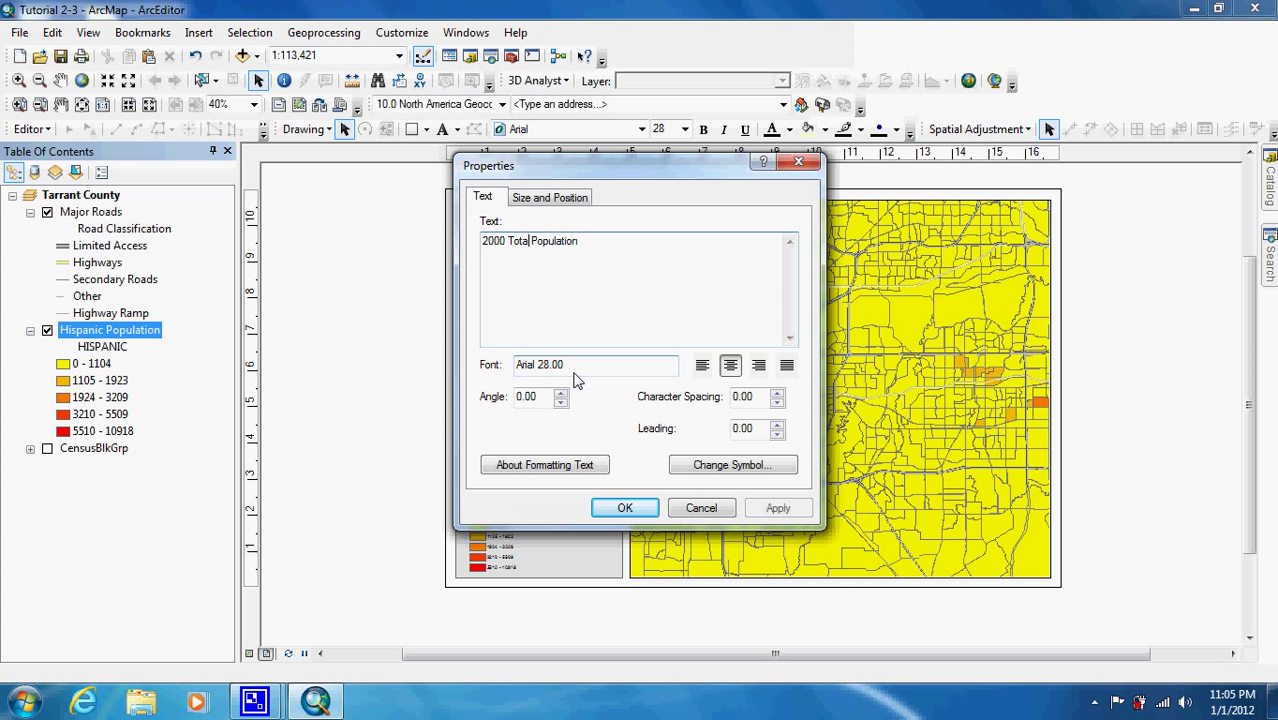
{"action": "key", "text": "BackSpace"}
{"action": "key", "text": "BackSpace"}
{"action": "key", "text": "BackSpace"}
{"action": "key", "text": "BackSpace"}
{"action": "key", "text": "BackSpace"}
{"action": "type", "text": "Hispan"}
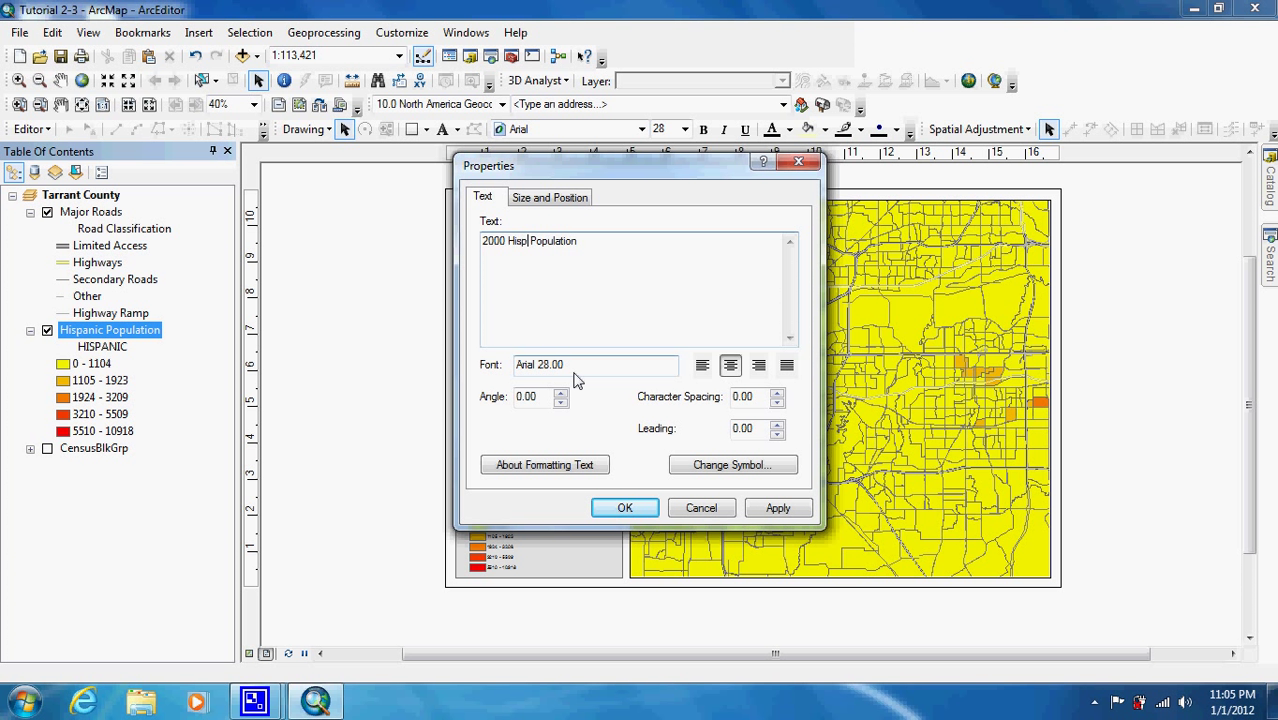
{"action": "type", "text": "ic"}
{"action": "left_click", "coordinate": [627, 507]}
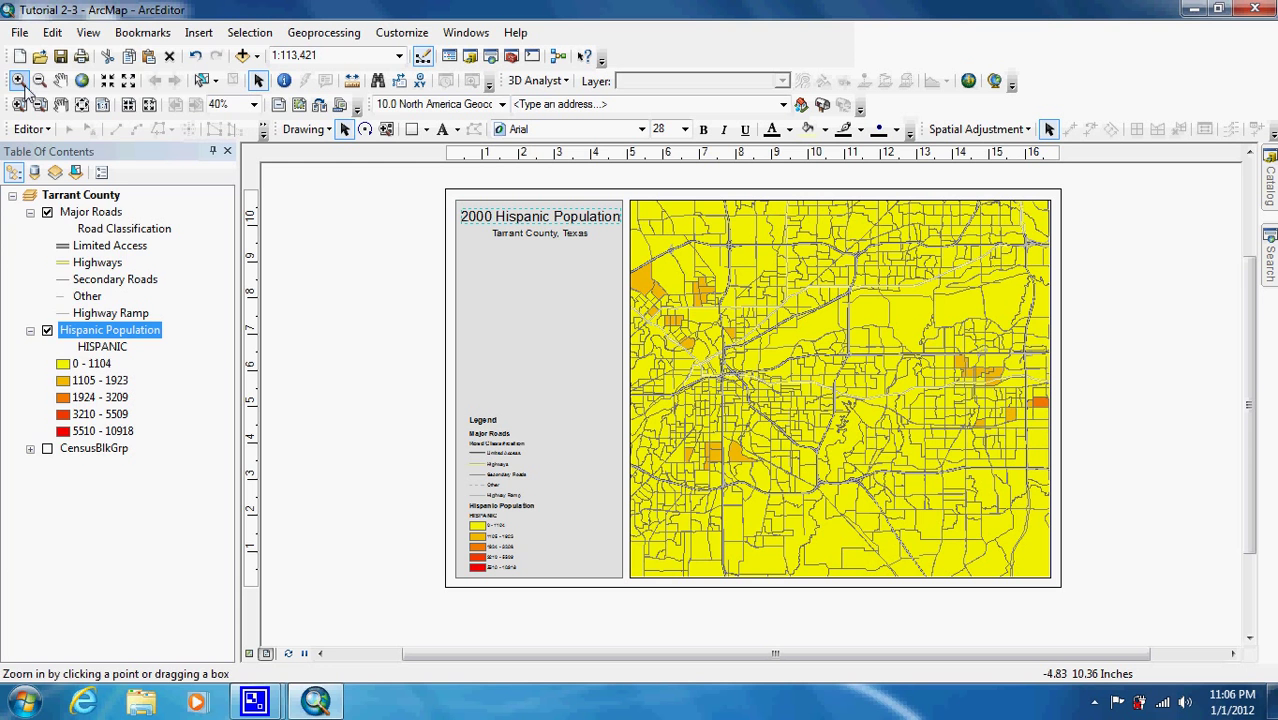
- Export the Hispanic population map layout to the Desktop as a PDF named "Hispanic"
{"action": "left_click", "coordinate": [19, 32]}
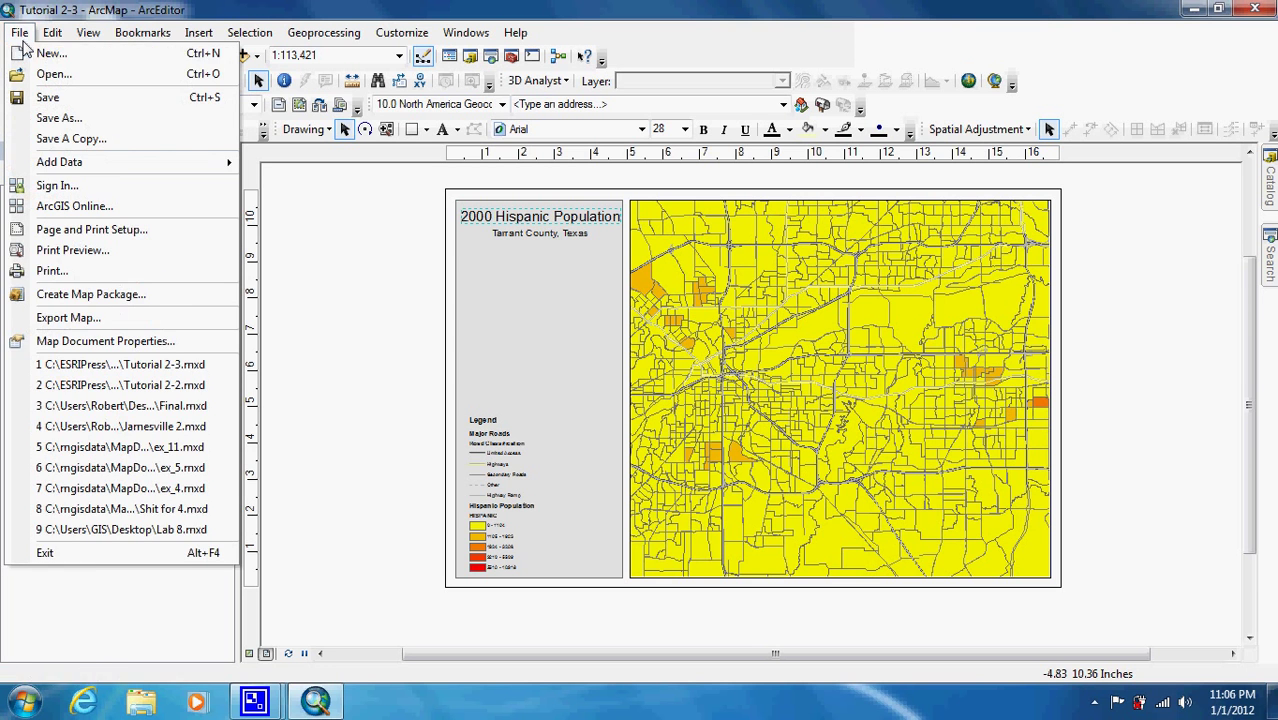
{"action": "left_click", "coordinate": [68, 317]}
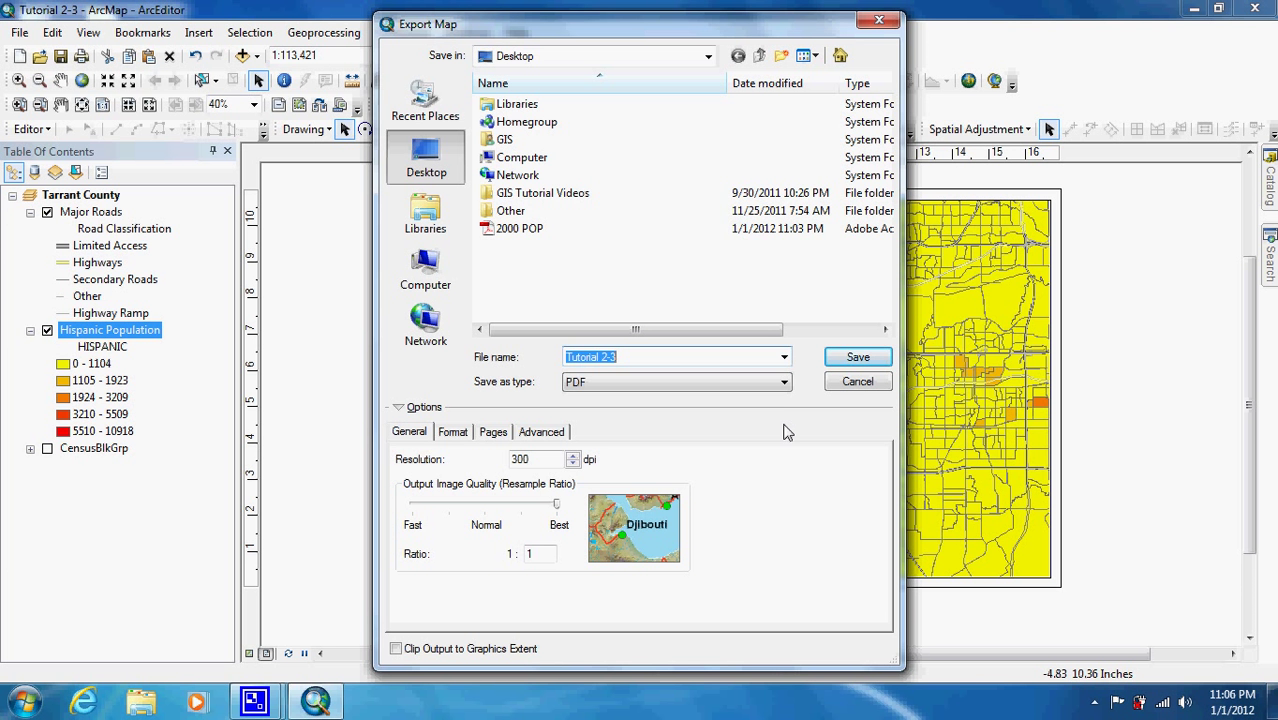
{"action": "type", "text": "Hispanci"}
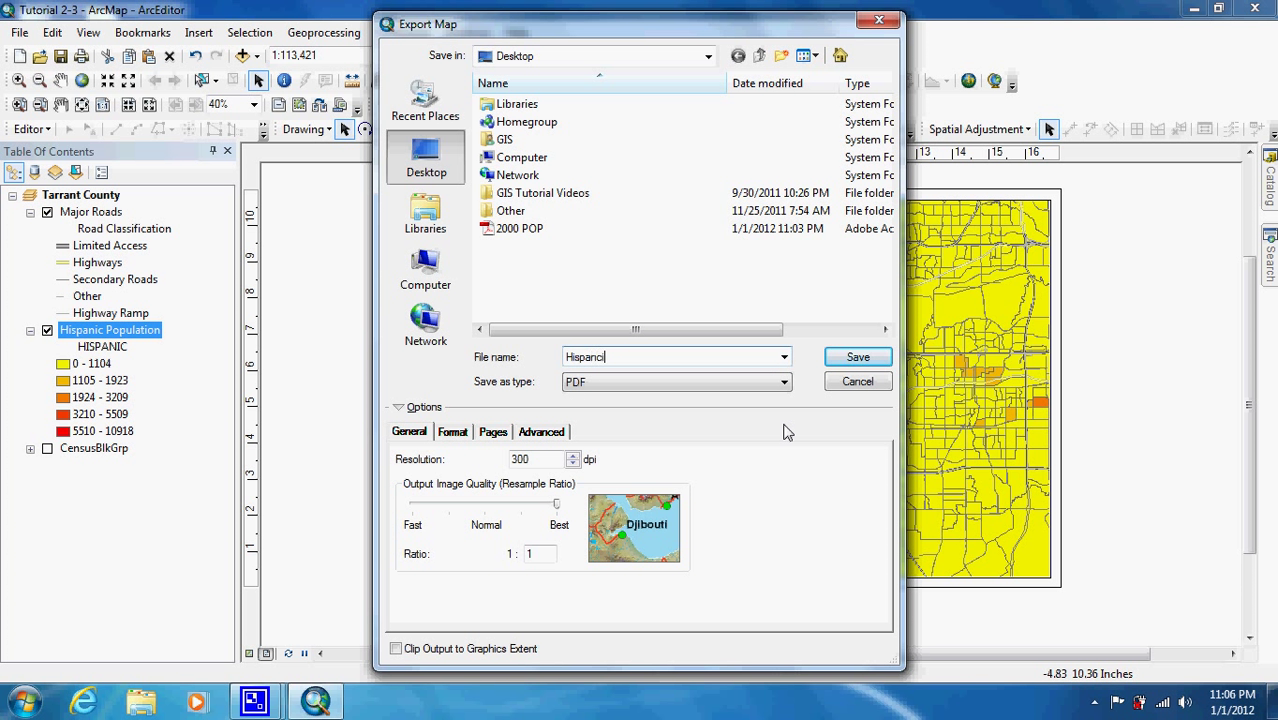
{"action": "key", "text": "BackSpace"}
{"action": "key", "text": "BackSpace"}
{"action": "type", "text": "ic"}
{"action": "left_click", "coordinate": [843, 366]}
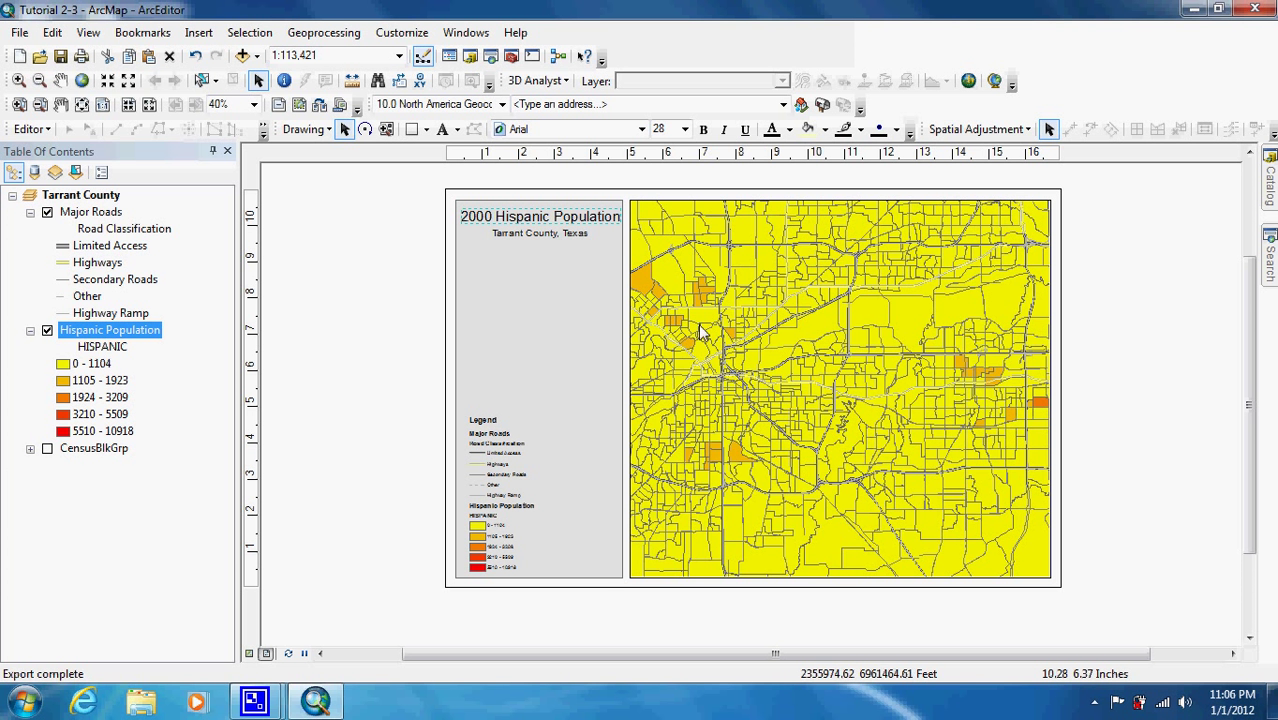
- Rename the Hispanic Population layer as "Black Population" in its layer properties
{"action": "double_click", "coordinate": [132, 333]}
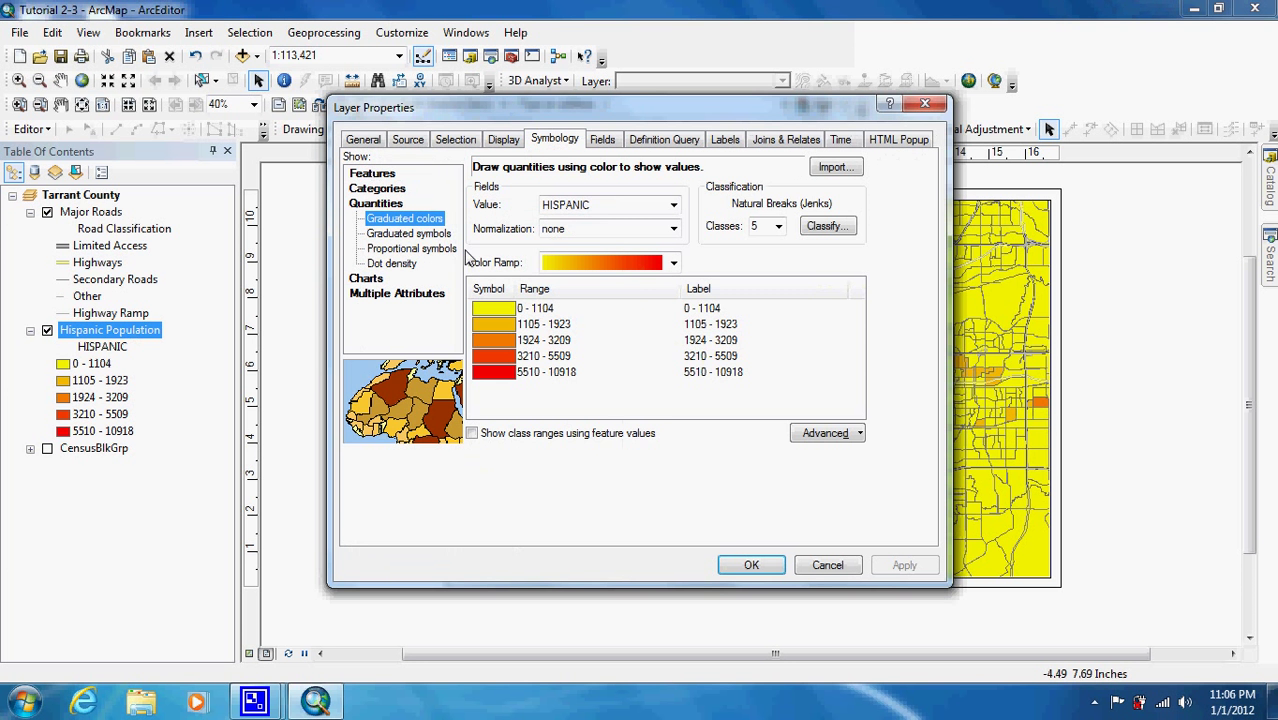
{"action": "left_click", "coordinate": [364, 140]}
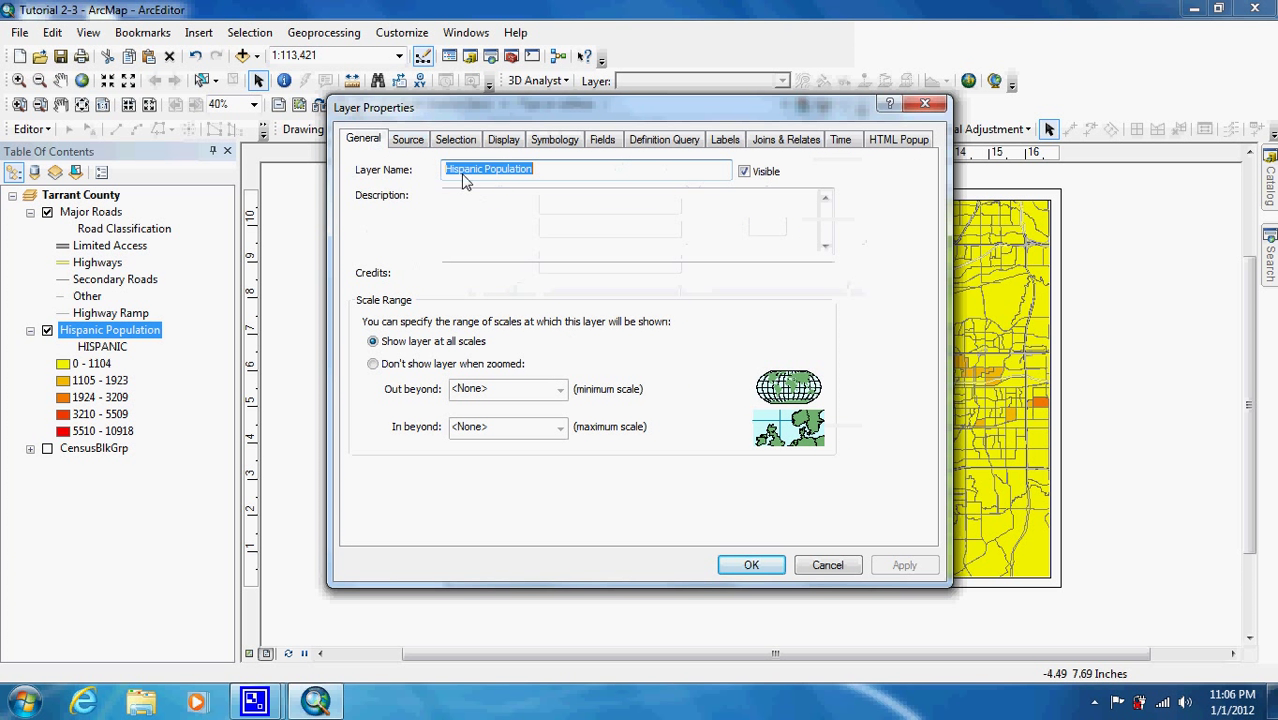
{"action": "left_click", "coordinate": [481, 171]}
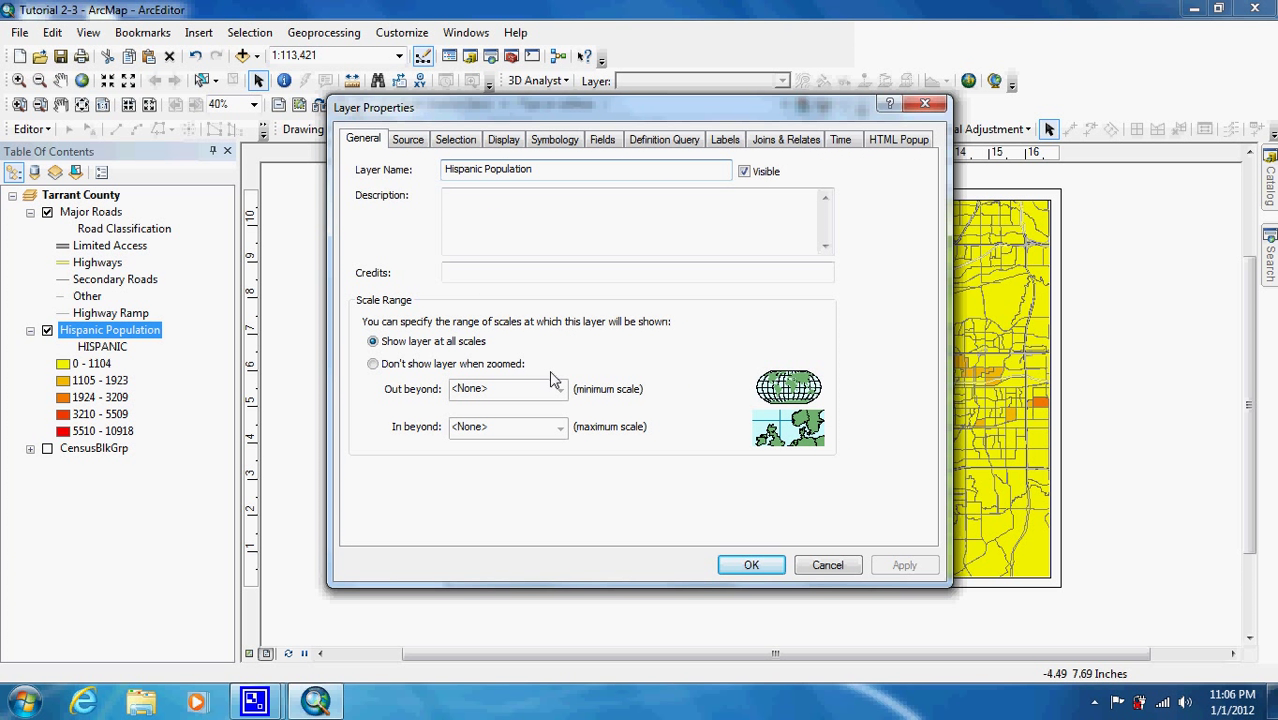
{"action": "key", "text": "Delete"}
{"action": "key", "text": "Delete"}
{"action": "key", "text": "BackSpace"}
{"action": "key", "text": "BackSpace"}
{"action": "key", "text": "BackSpace"}
{"action": "key", "text": "BackSpace"}
{"action": "key", "text": "BackSpace"}
{"action": "key", "text": "BackSpace"}
{"action": "key", "text": "BackSpace"}
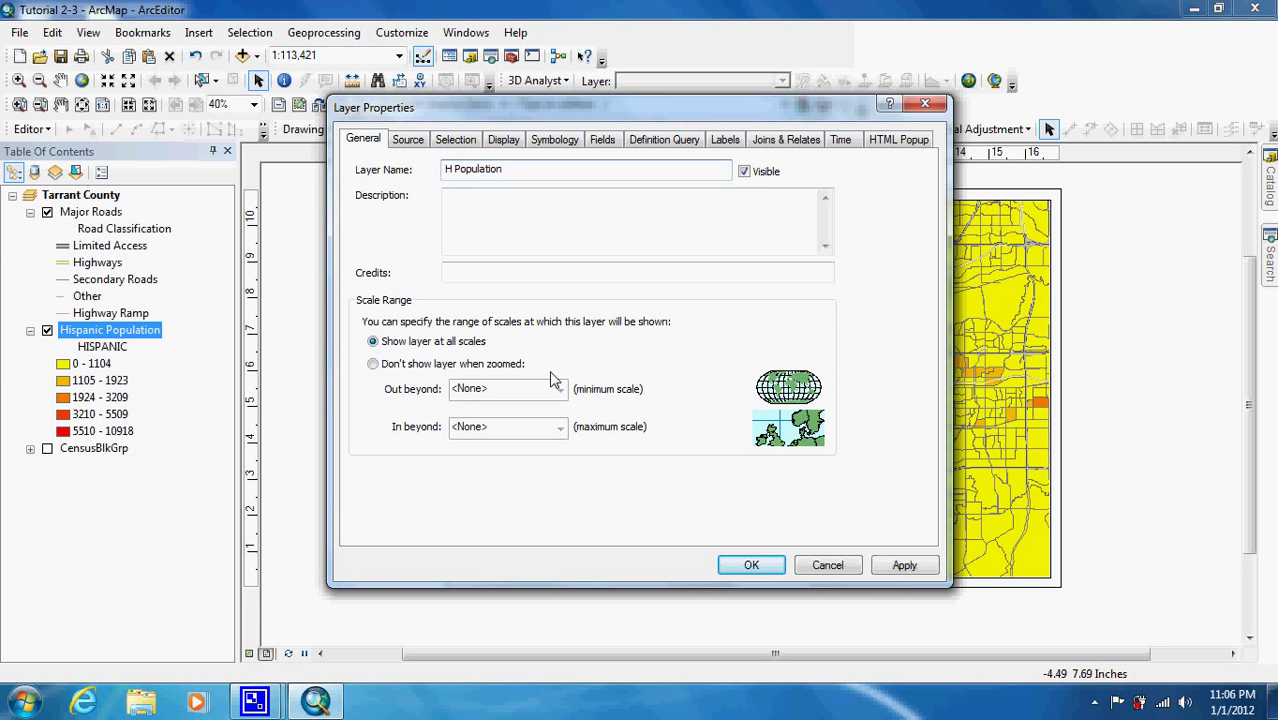
{"action": "type", "text": "Black"}
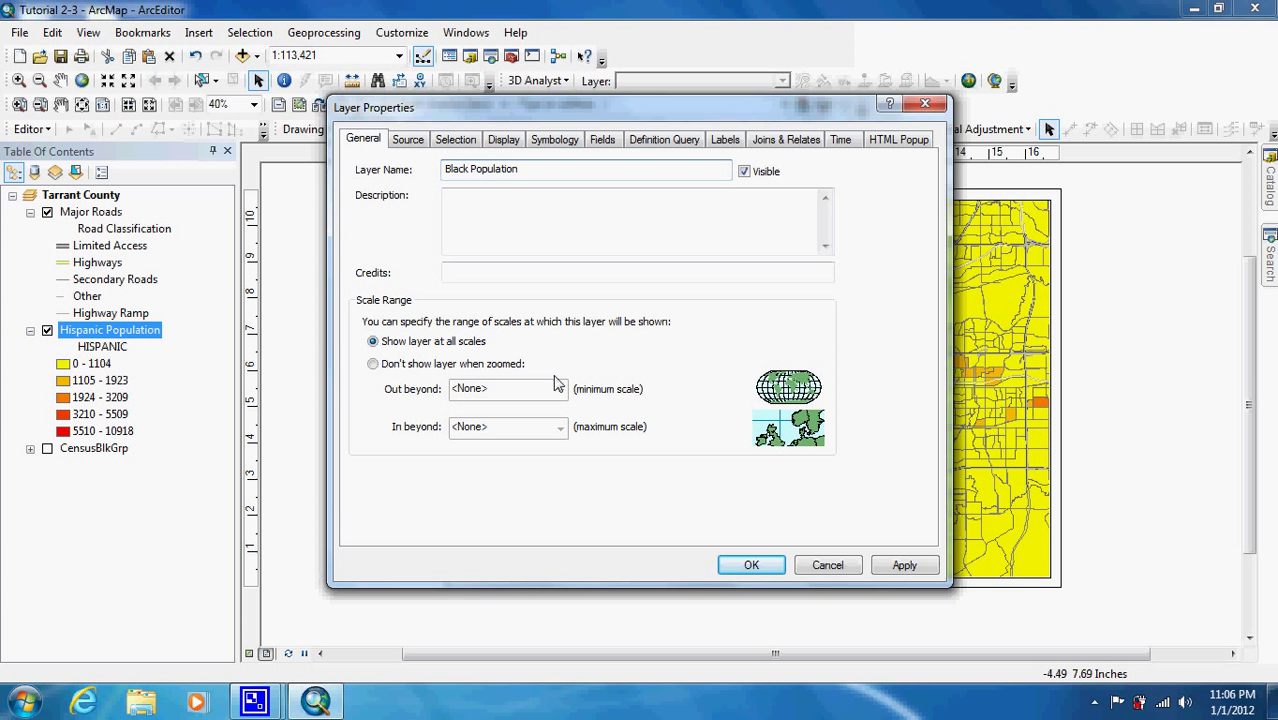
- Import the complete symbology definition from CensusBlkGrp into the layer, matching it to the BLACK value field, and apply it
{"action": "left_click", "coordinate": [553, 142]}
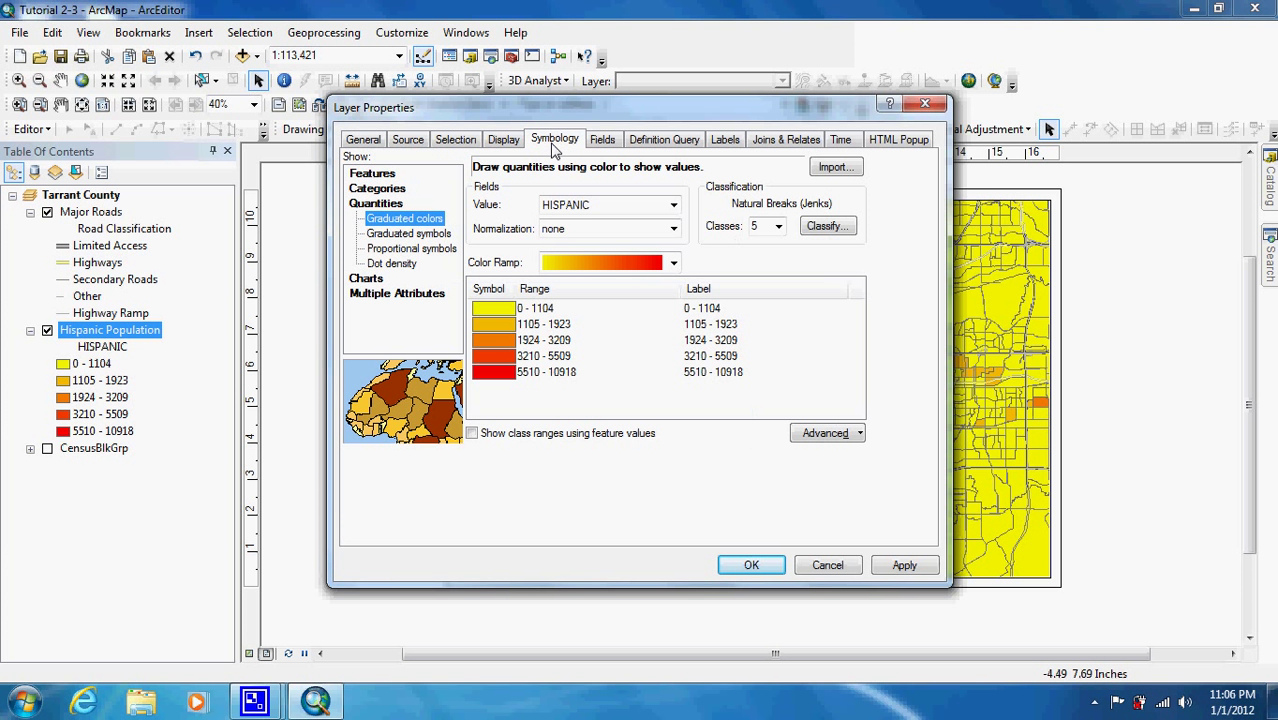
{"action": "left_click", "coordinate": [850, 172]}
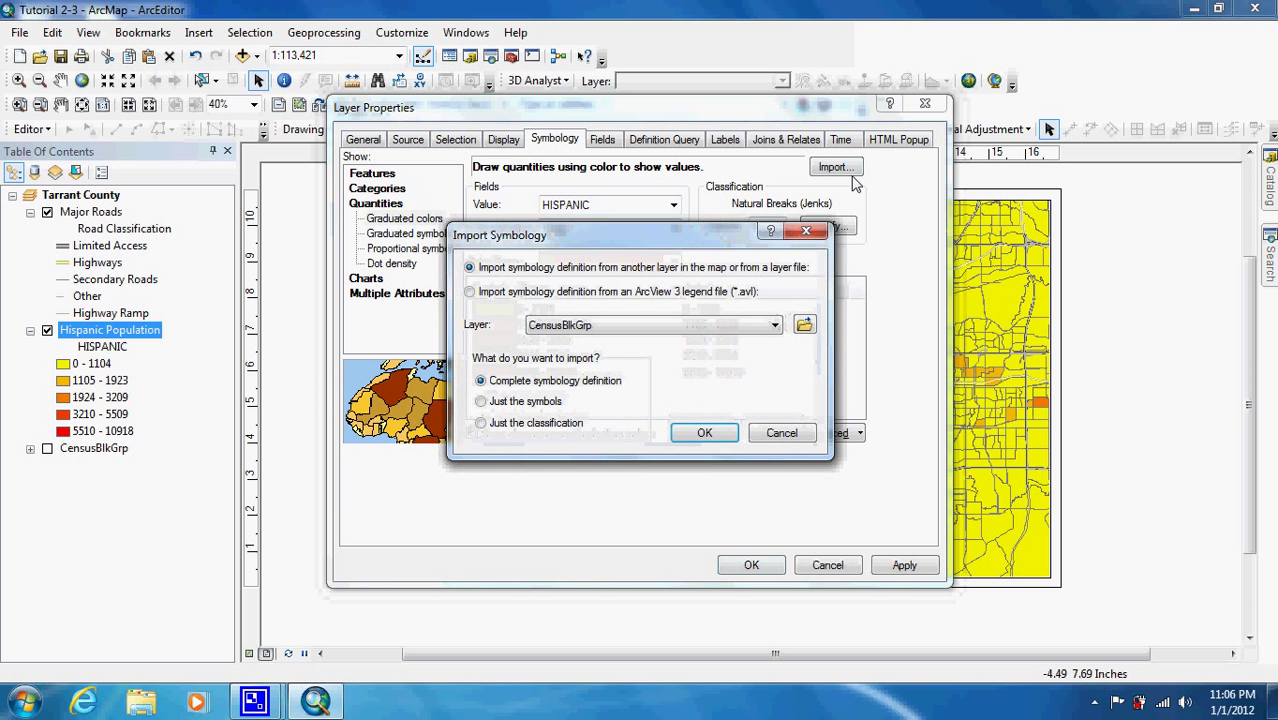
{"action": "left_click", "coordinate": [703, 436]}
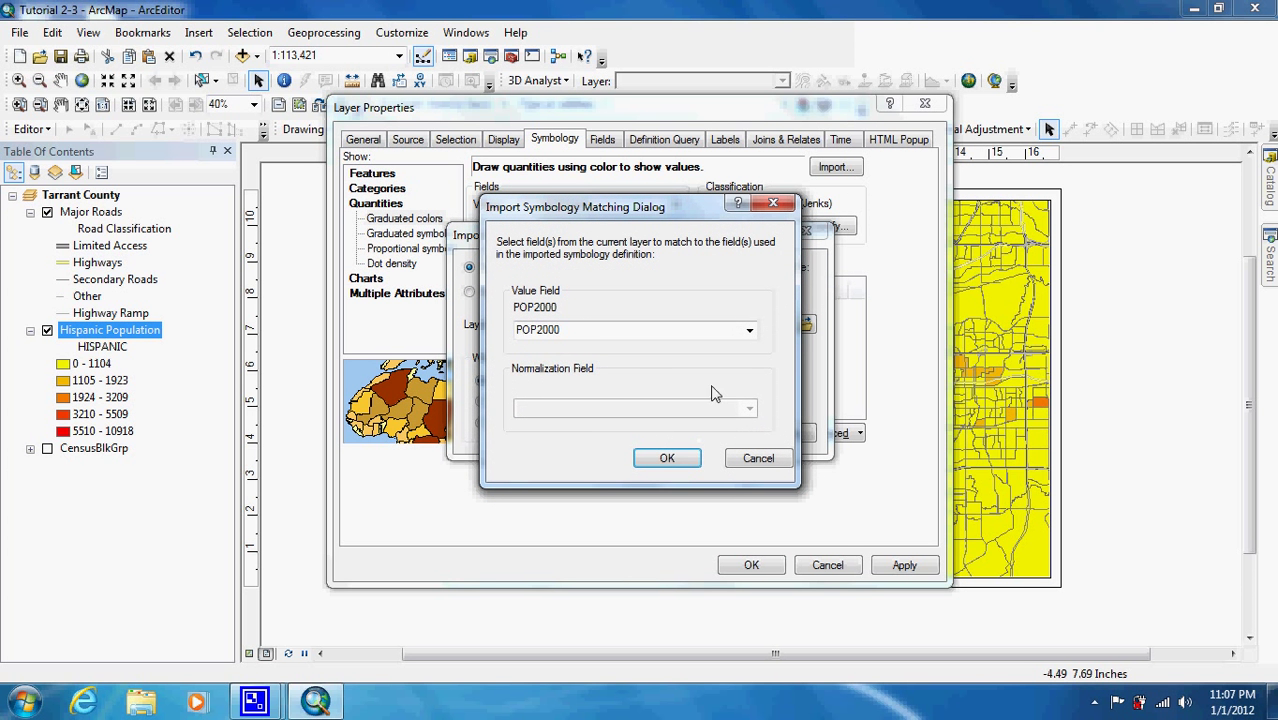
{"action": "left_click", "coordinate": [755, 336]}
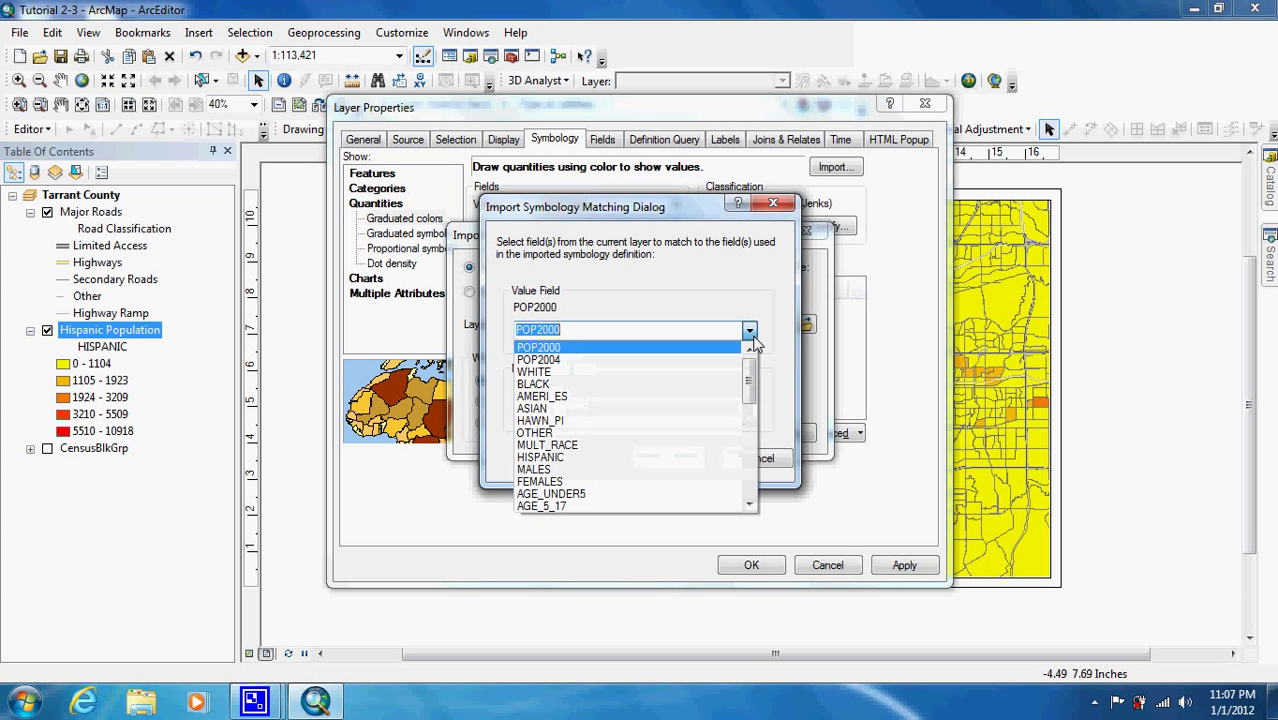
{"action": "left_click", "coordinate": [698, 389]}
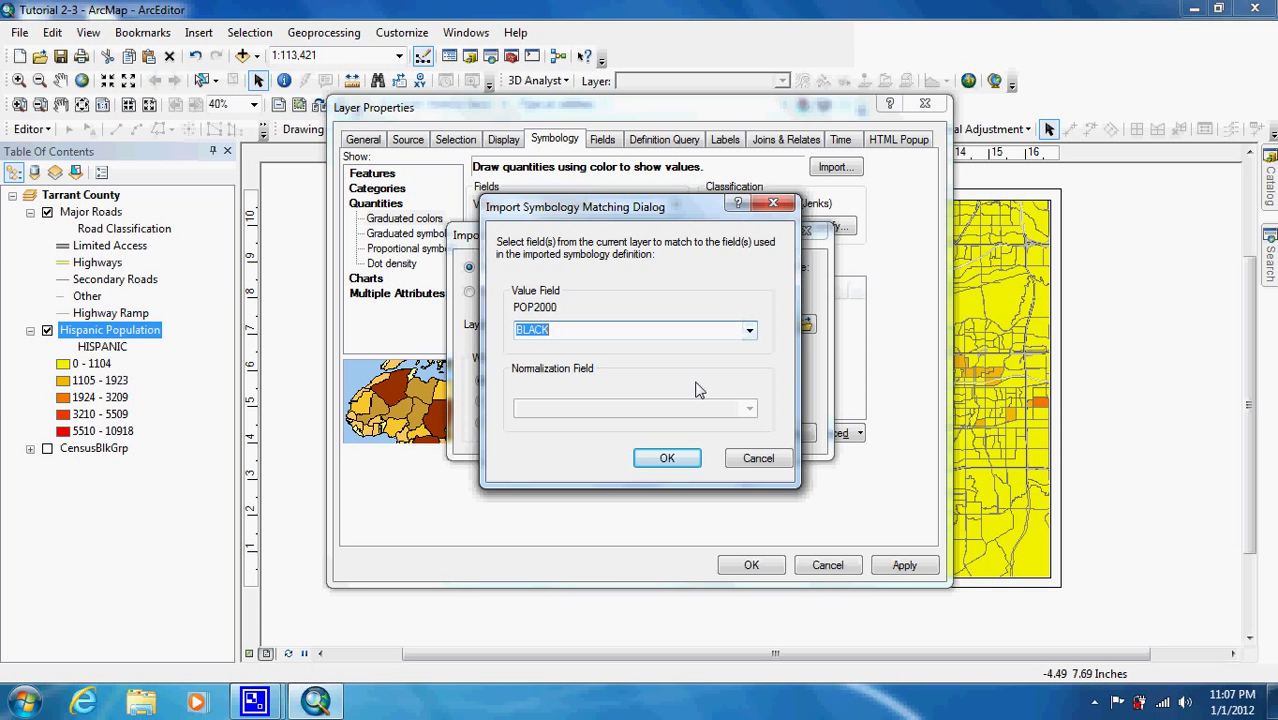
{"action": "left_click", "coordinate": [665, 457]}
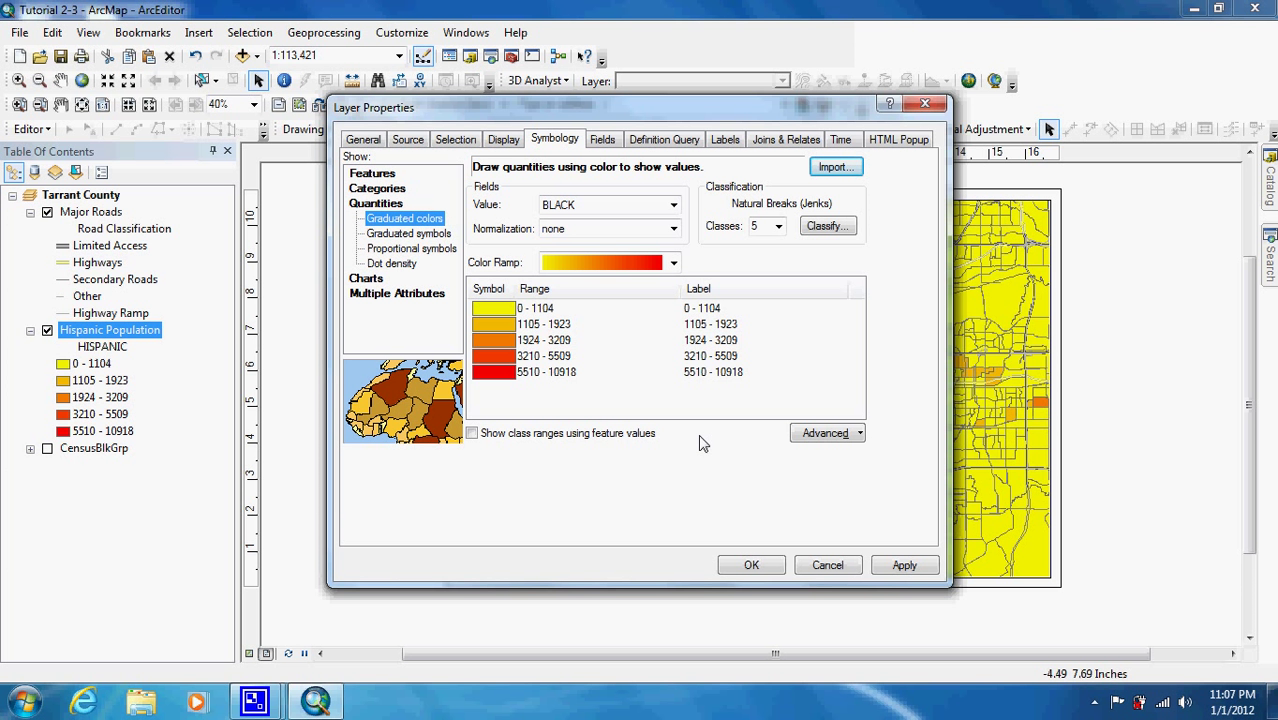
{"action": "left_click", "coordinate": [752, 566]}
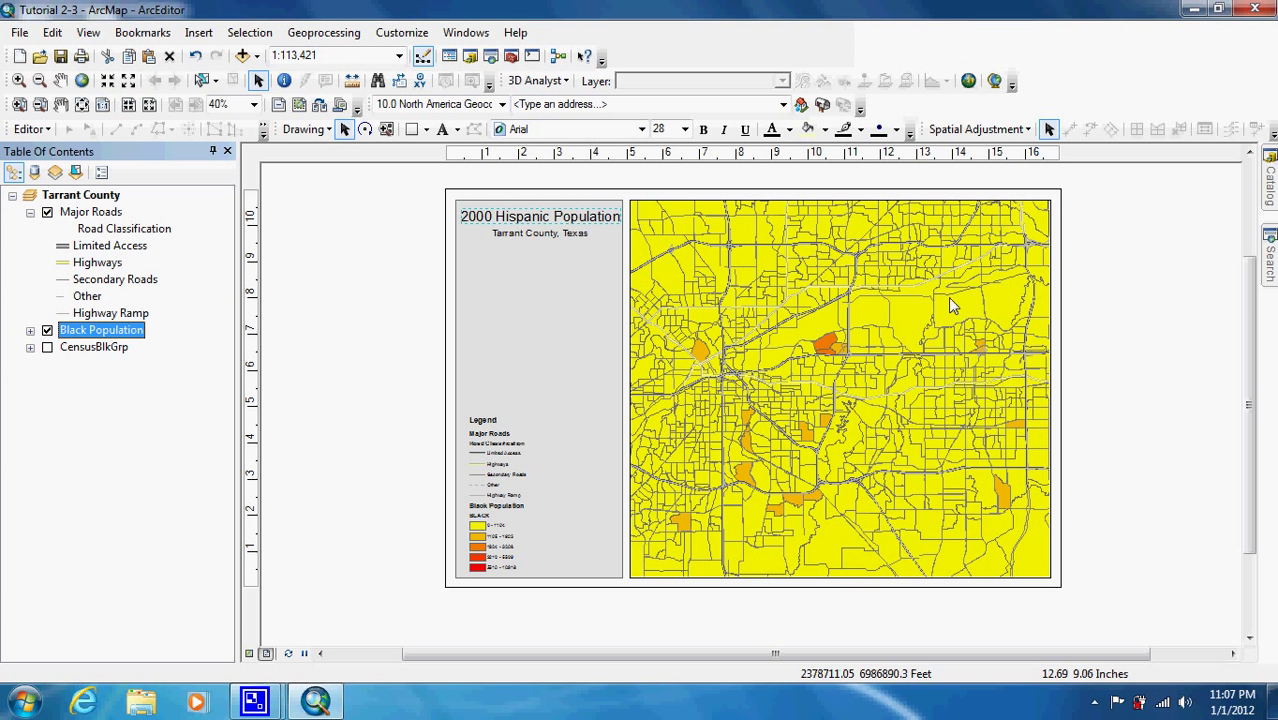
- Change the layout's main title text to "2000 Black Population"
{"action": "double_click", "coordinate": [522, 218]}
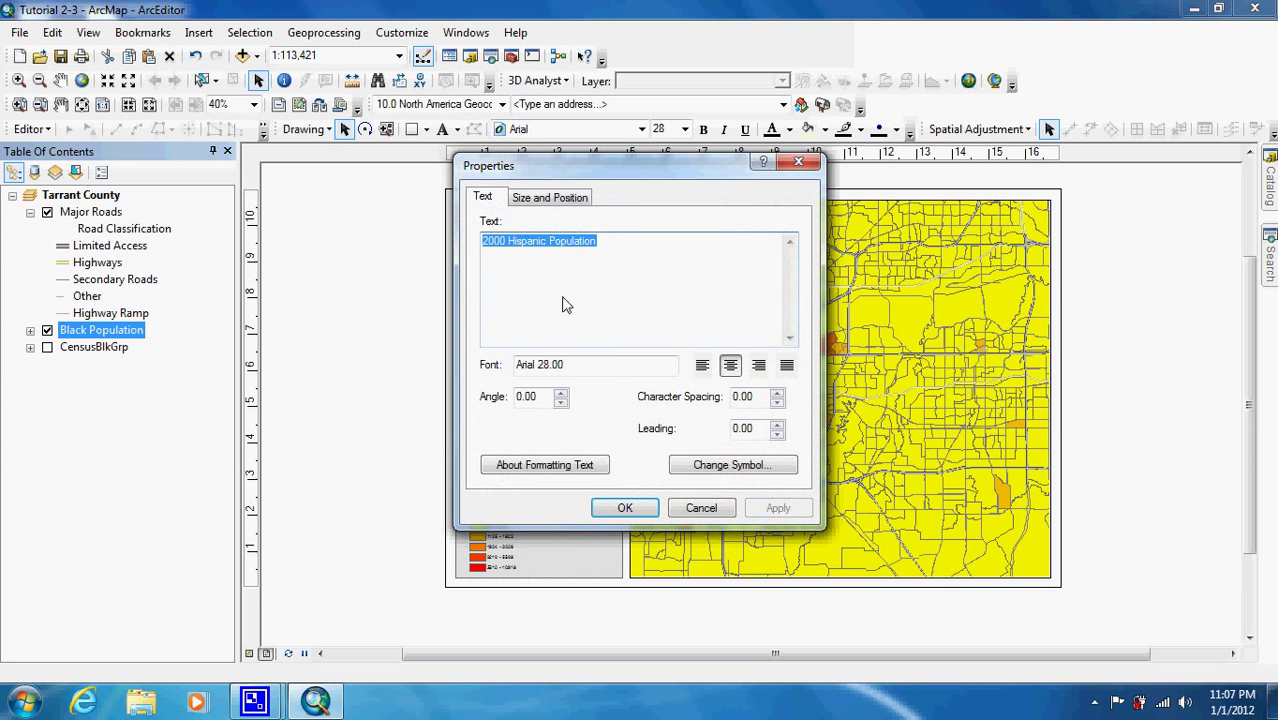
{"action": "left_click", "coordinate": [543, 244]}
{"action": "key", "text": "Delete"}
{"action": "key", "text": "BackSpace"}
{"action": "key", "text": "BackSpace"}
{"action": "key", "text": "BackSpace"}
{"action": "key", "text": "BackSpace"}
{"action": "key", "text": "BackSpace"}
{"action": "key", "text": "BackSpace"}
{"action": "key", "text": "BackSpace"}
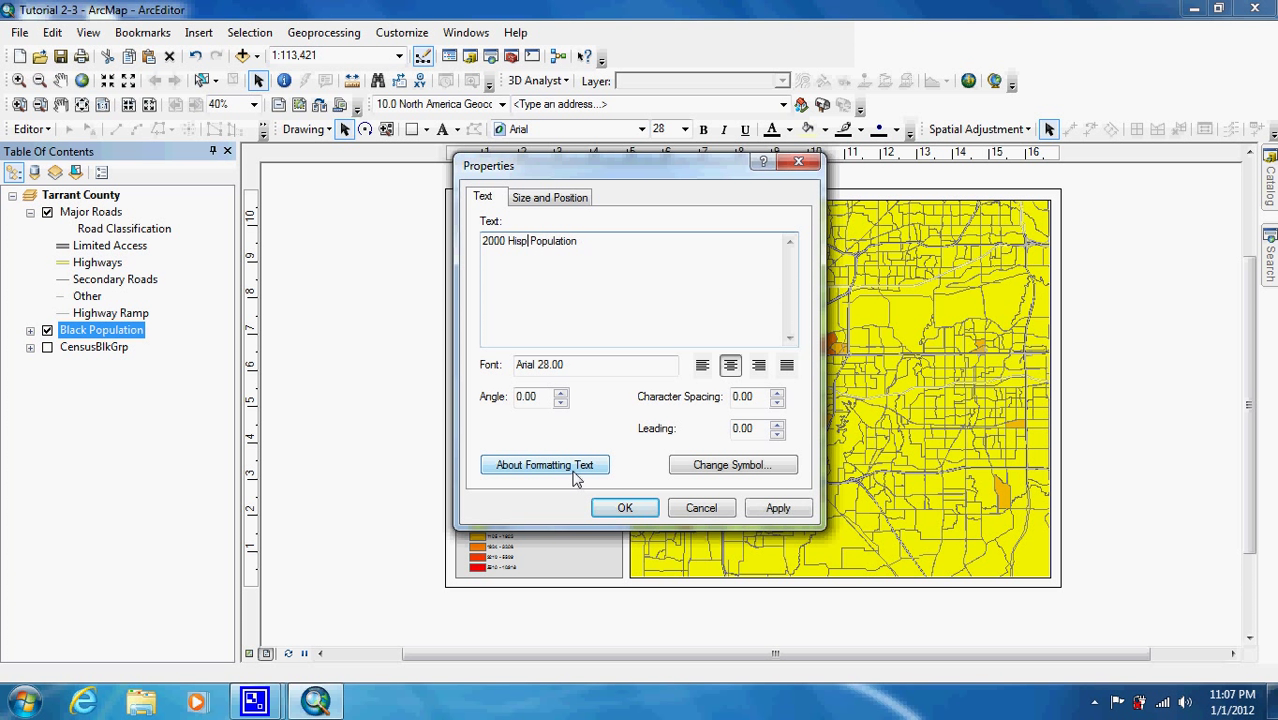
{"action": "type", "text": "Black"}
{"action": "left_click", "coordinate": [622, 508]}
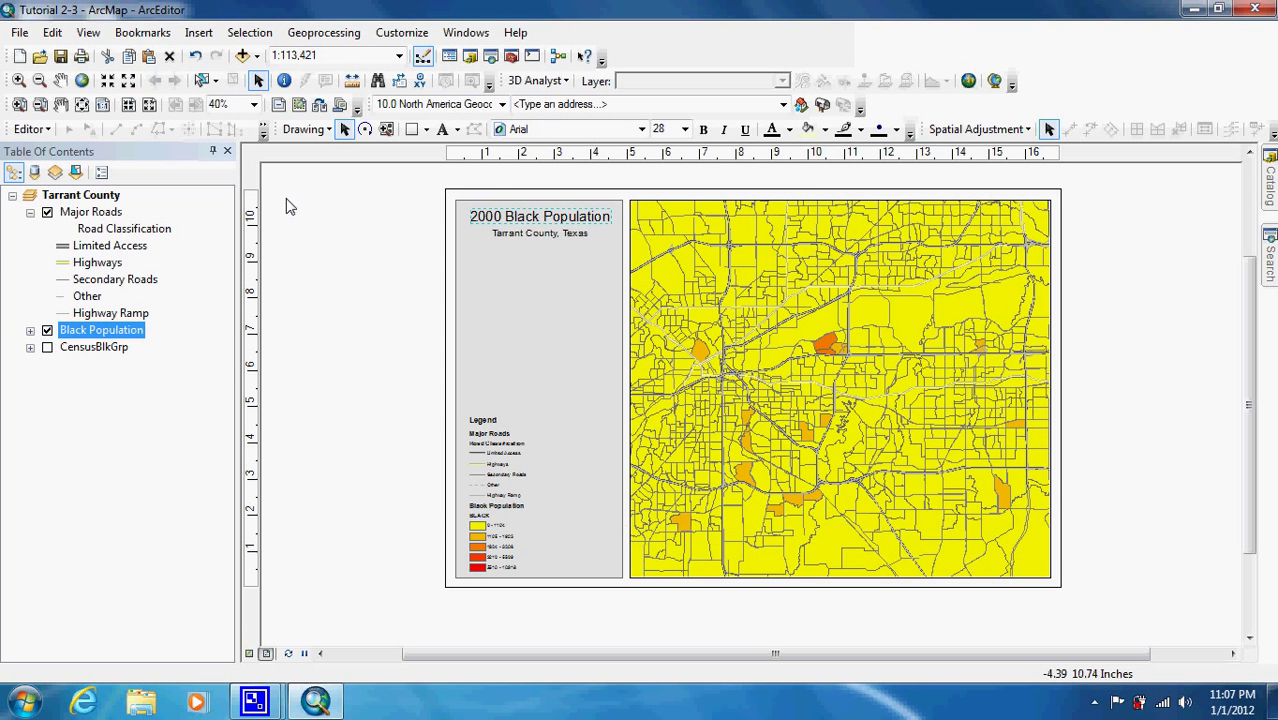
- Export the Black population map layout to the Desktop as a PDF named "Black"
{"action": "left_click", "coordinate": [18, 28]}
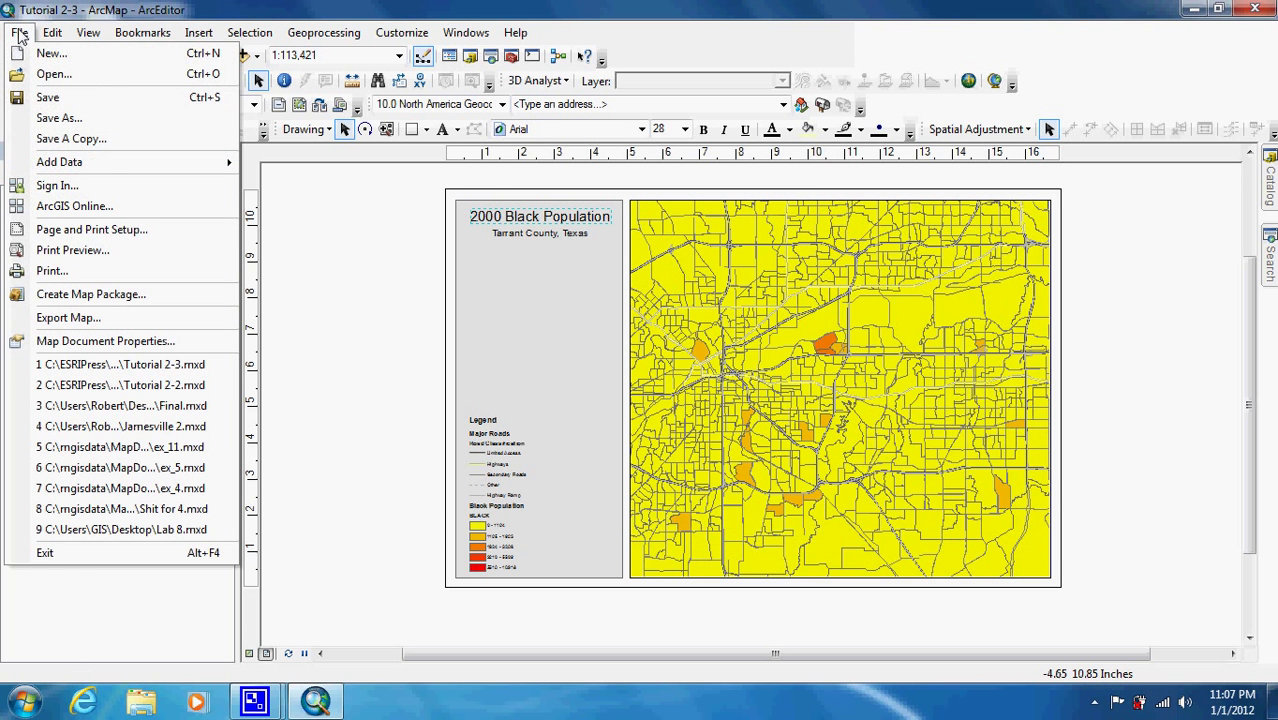
{"action": "left_click", "coordinate": [82, 322]}
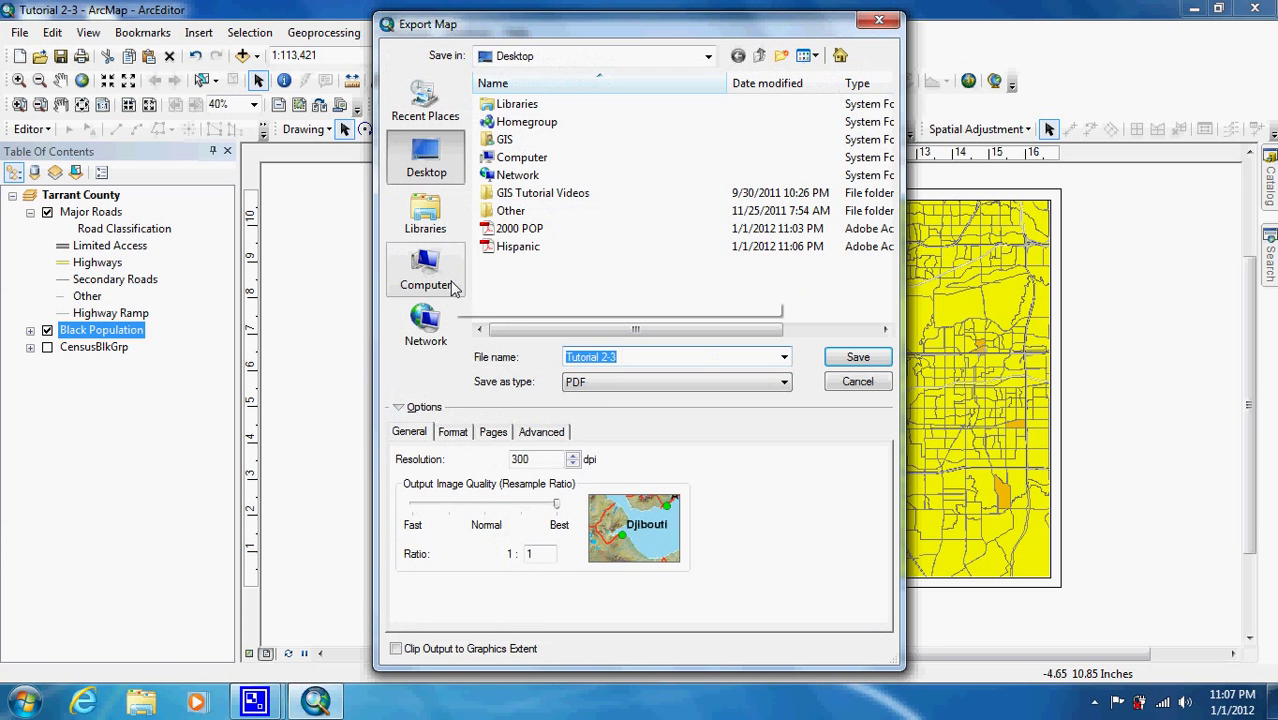
{"action": "type", "text": "Black"}
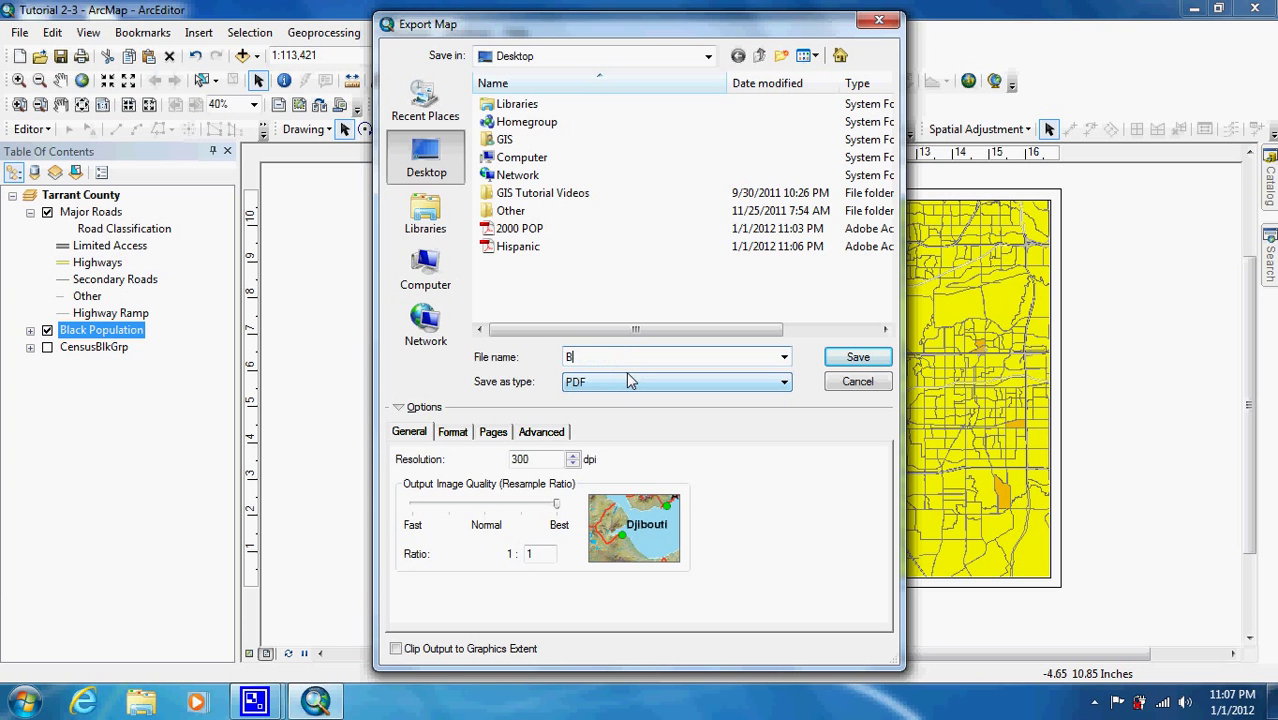
{"action": "left_click", "coordinate": [843, 360]}
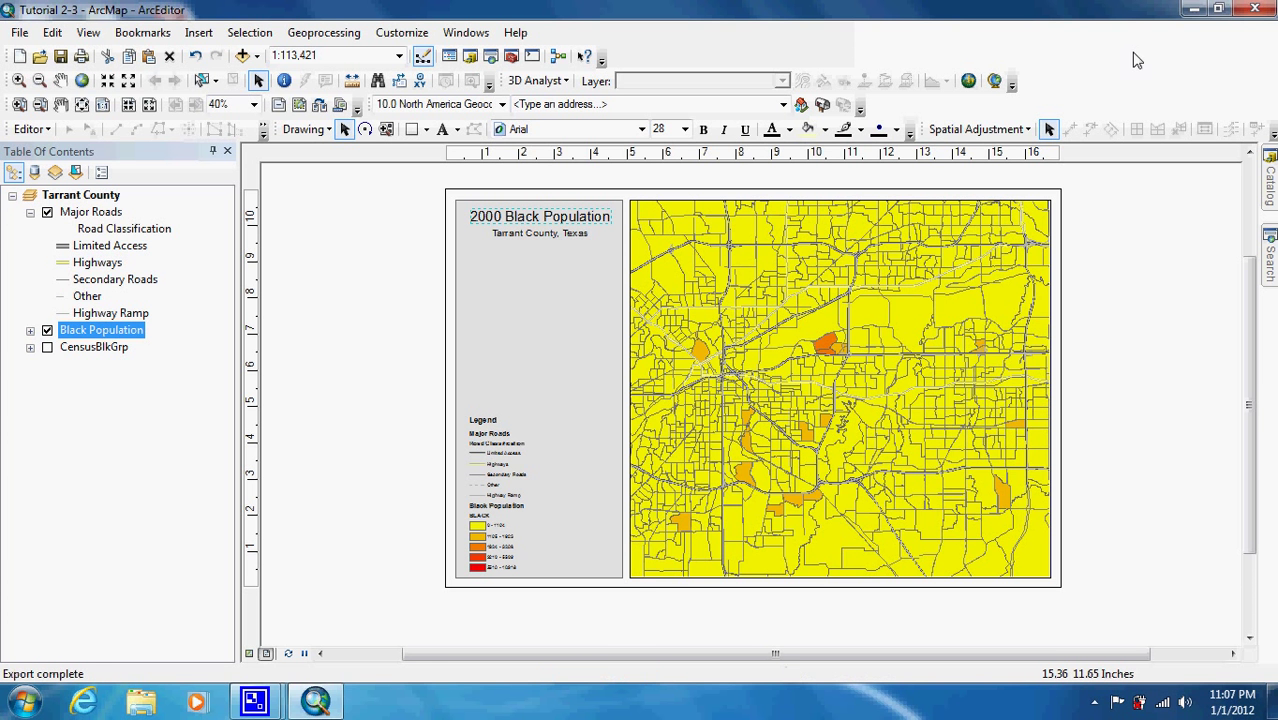
- Switch to the desktop, open the exported Hispanic PDF in Adobe Reader, and move its window to the screen's upper right
{"action": "left_click", "coordinate": [1193, 9]}
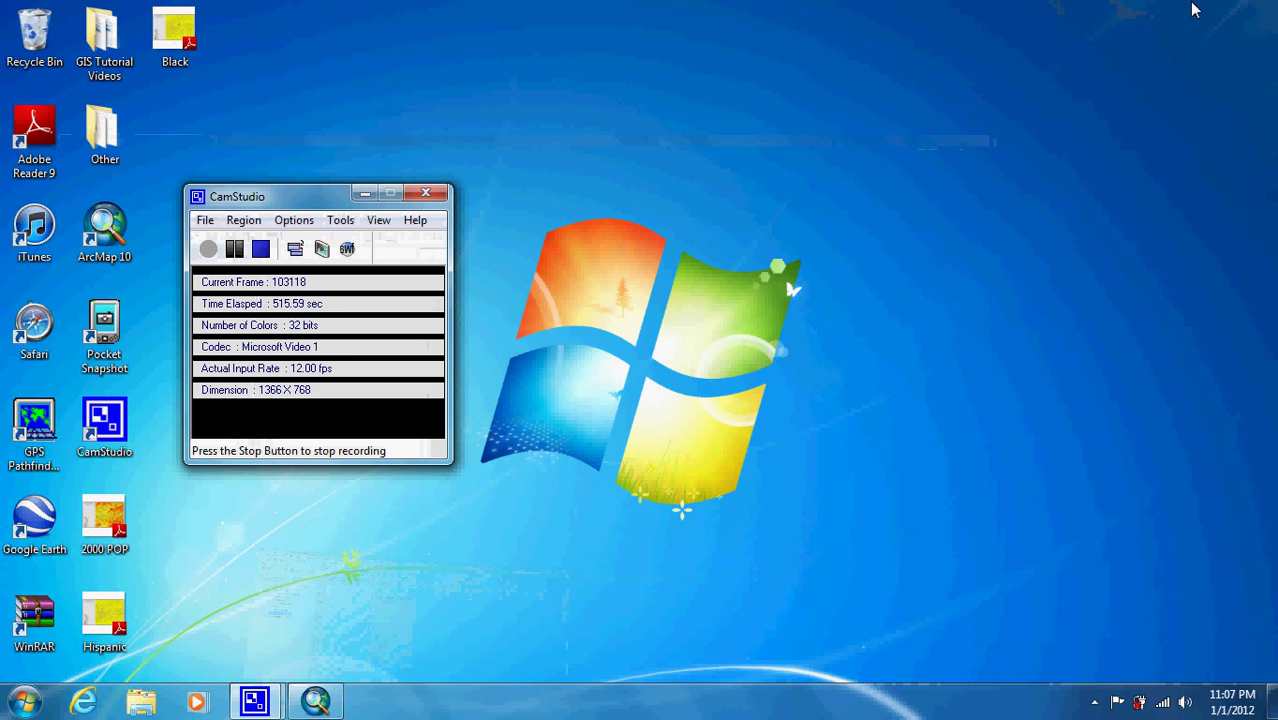
{"action": "left_click", "coordinate": [116, 625]}
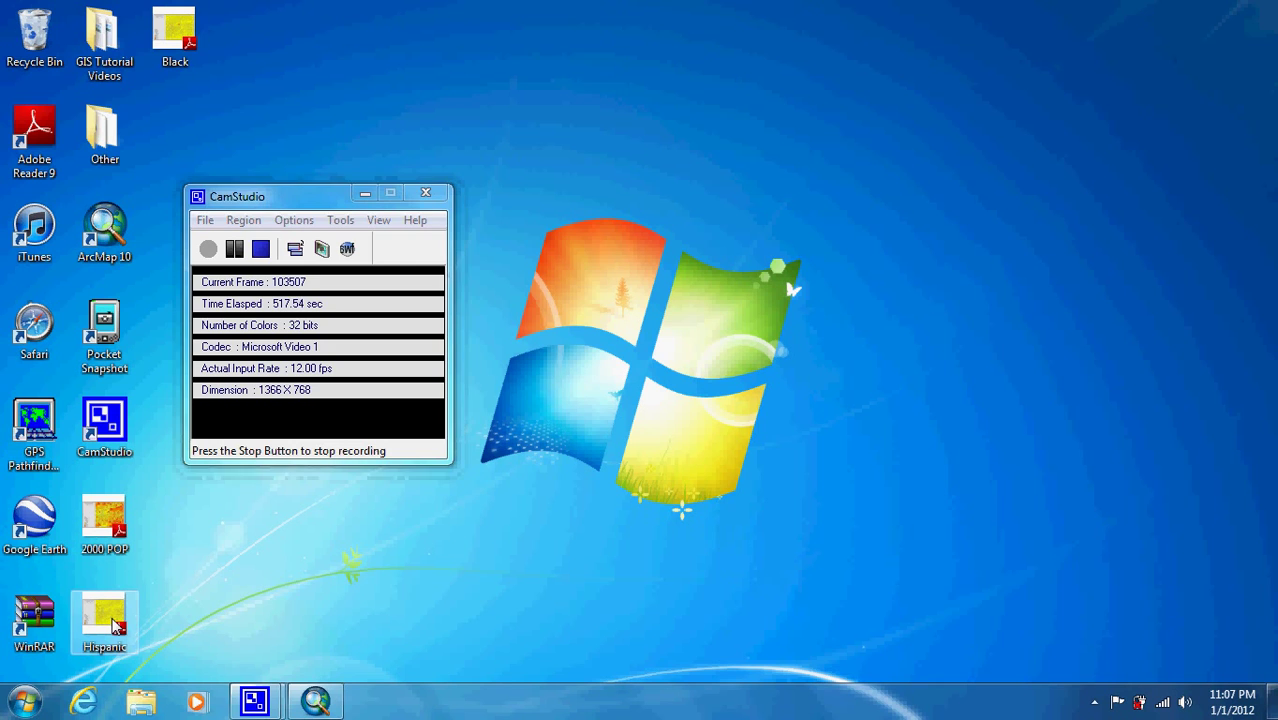
{"action": "double_click", "coordinate": [116, 625]}
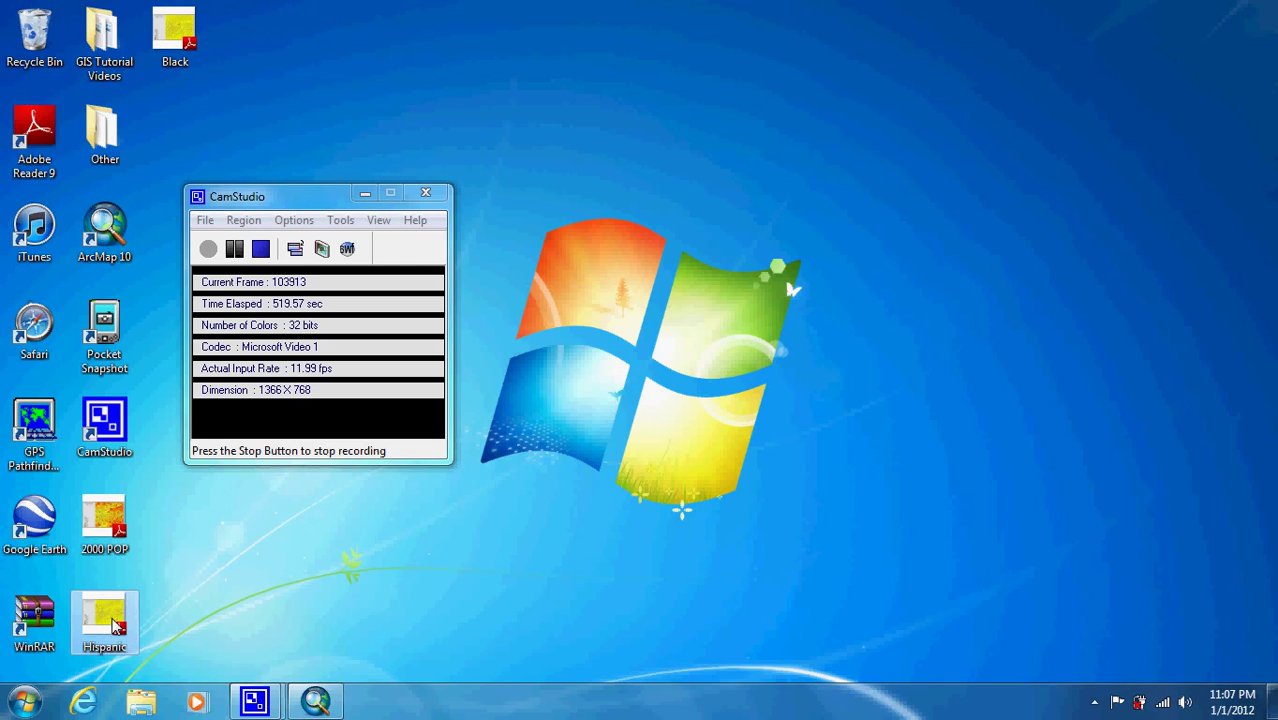
{"action": "left_click_drag", "start_coordinate": [256, 138], "coordinate": [988, 48]}
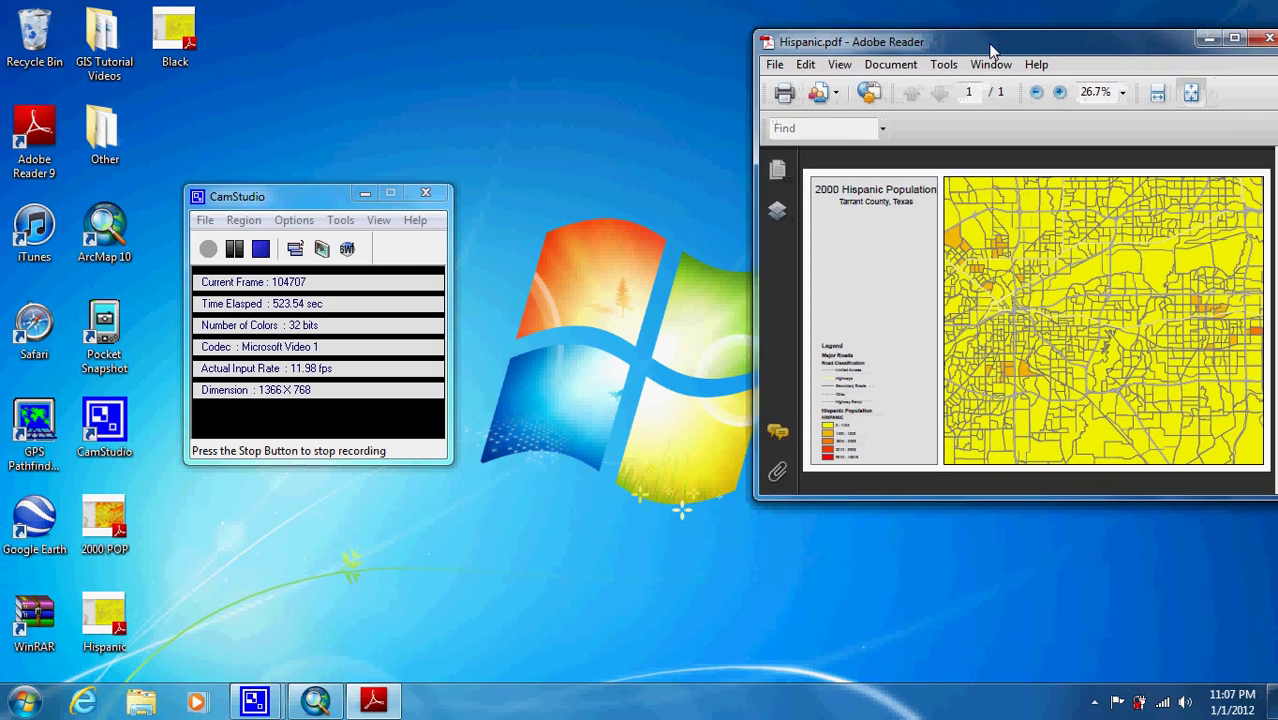
- Open the 2000 POP PDF and shrink and reposition its window to view it alongside the Hispanic map
{"action": "double_click", "coordinate": [106, 522]}
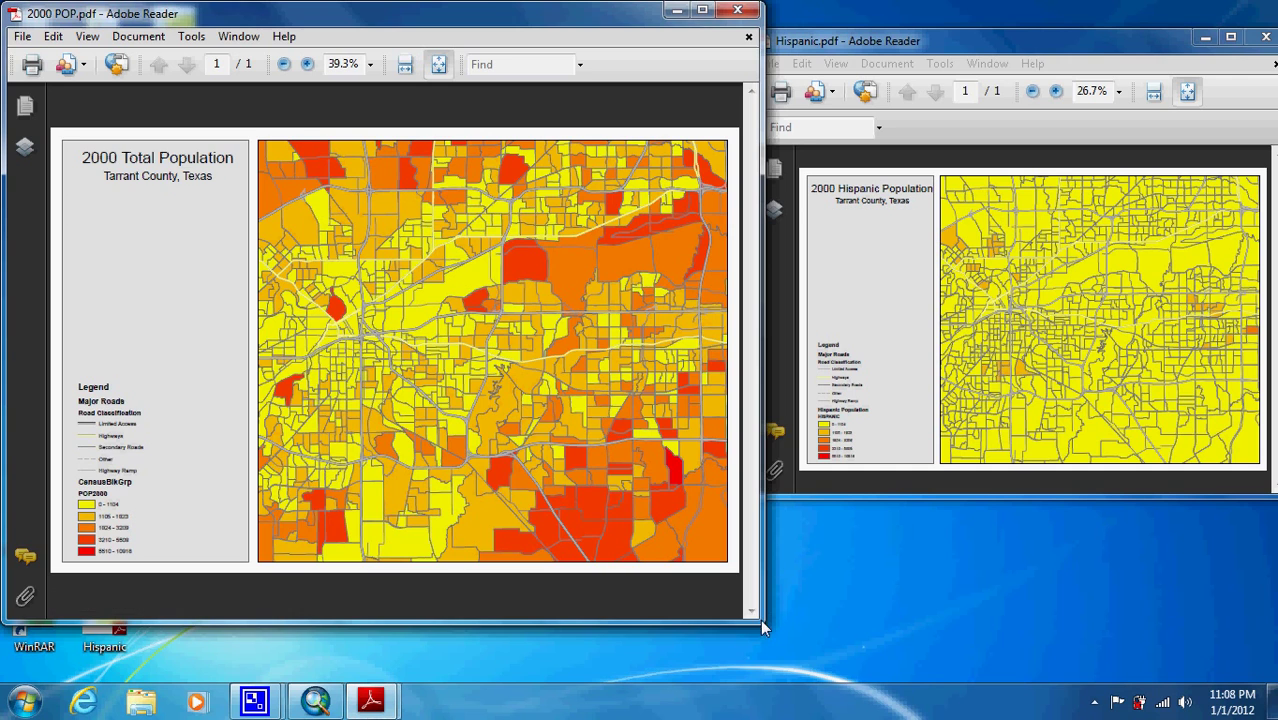
{"action": "left_click_drag", "start_coordinate": [760, 619], "coordinate": [668, 374]}
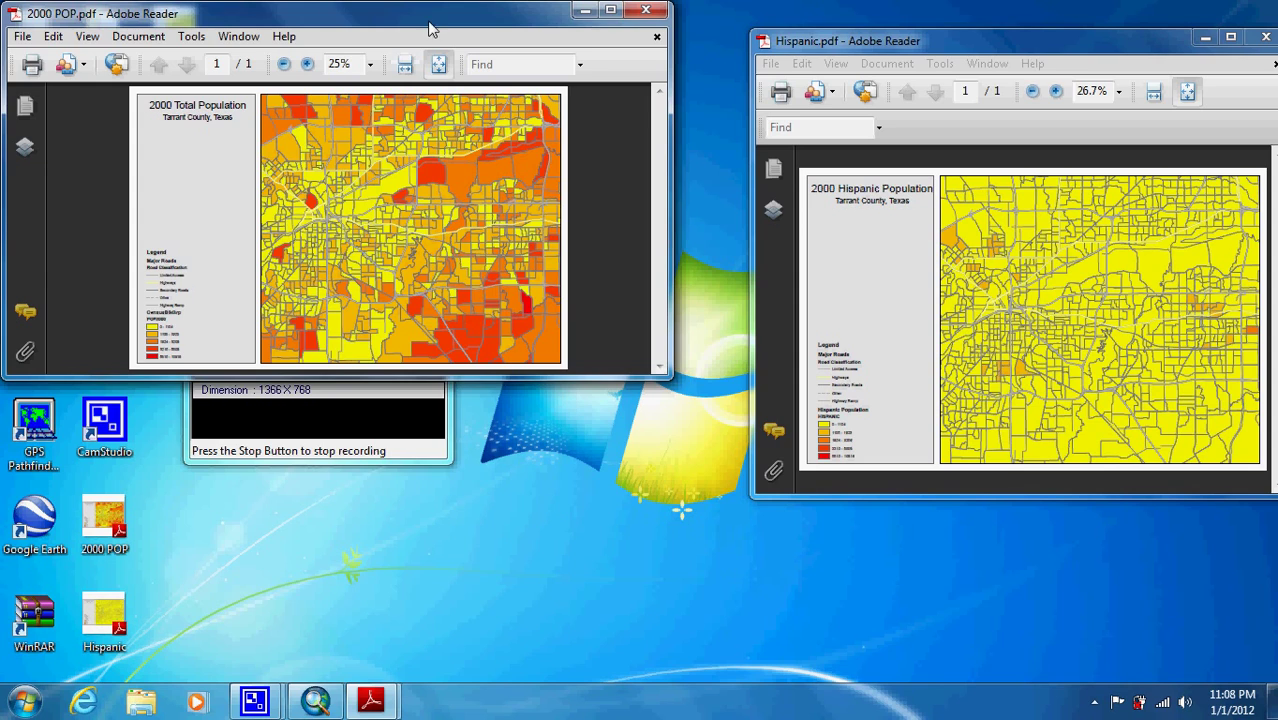
{"action": "left_click_drag", "start_coordinate": [428, 22], "coordinate": [432, 318]}
{"action": "left_click_drag", "start_coordinate": [679, 508], "coordinate": [609, 523]}
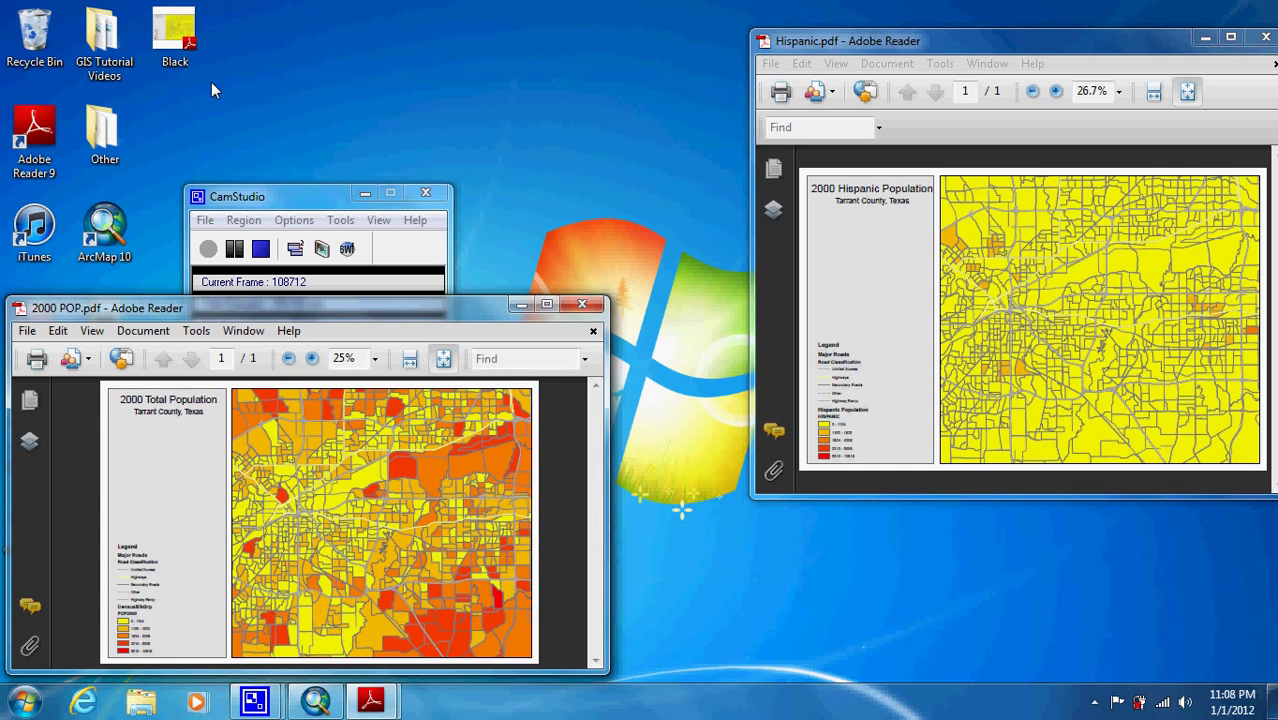
- Open the Black PDF in a reduced window to compare all three population maps, and close the Black and 2000 POP PDFs
{"action": "left_click", "coordinate": [178, 48]}
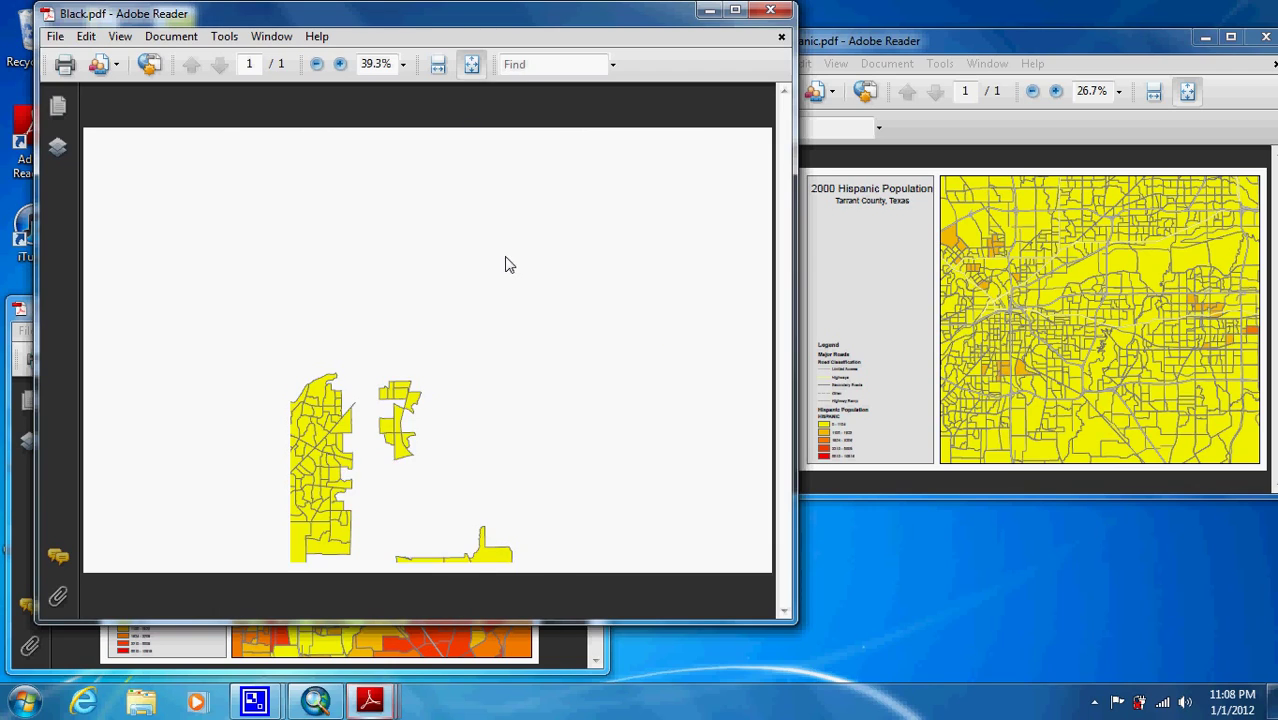
{"action": "left_click_drag", "start_coordinate": [793, 622], "coordinate": [671, 376]}
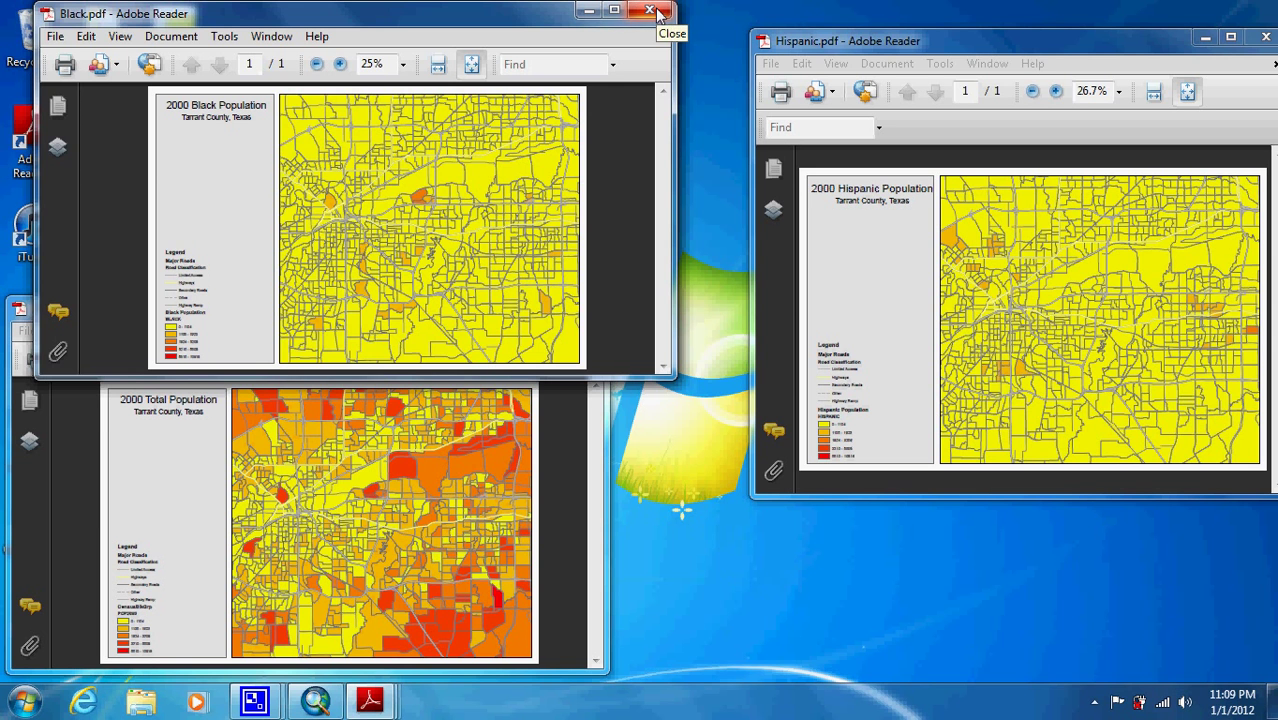
{"action": "left_click", "coordinate": [651, 11]}
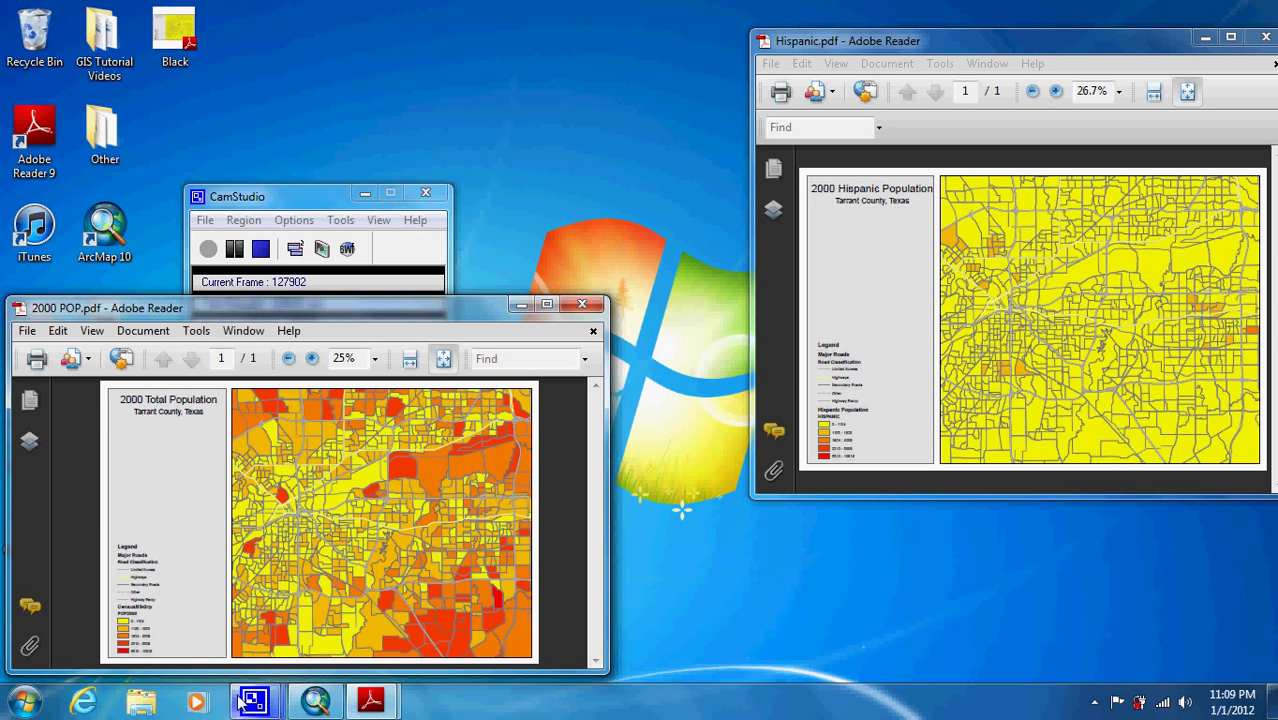
{"action": "left_click", "coordinate": [583, 304]}
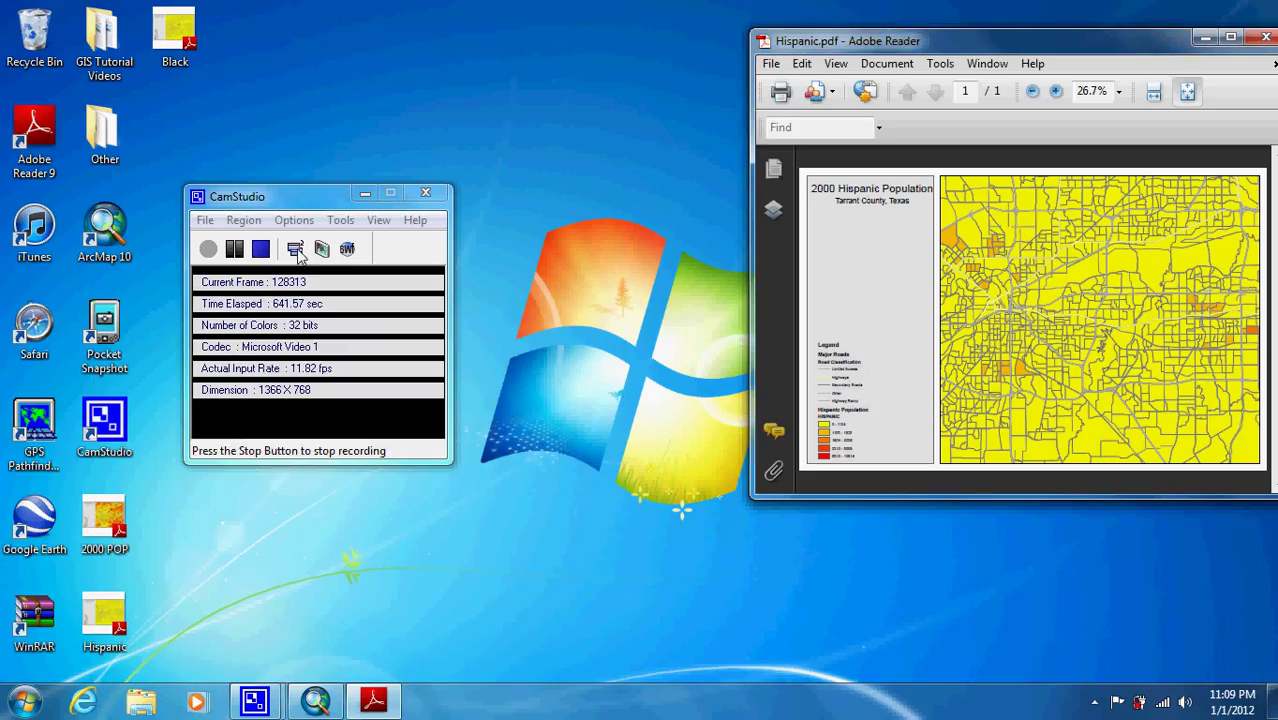